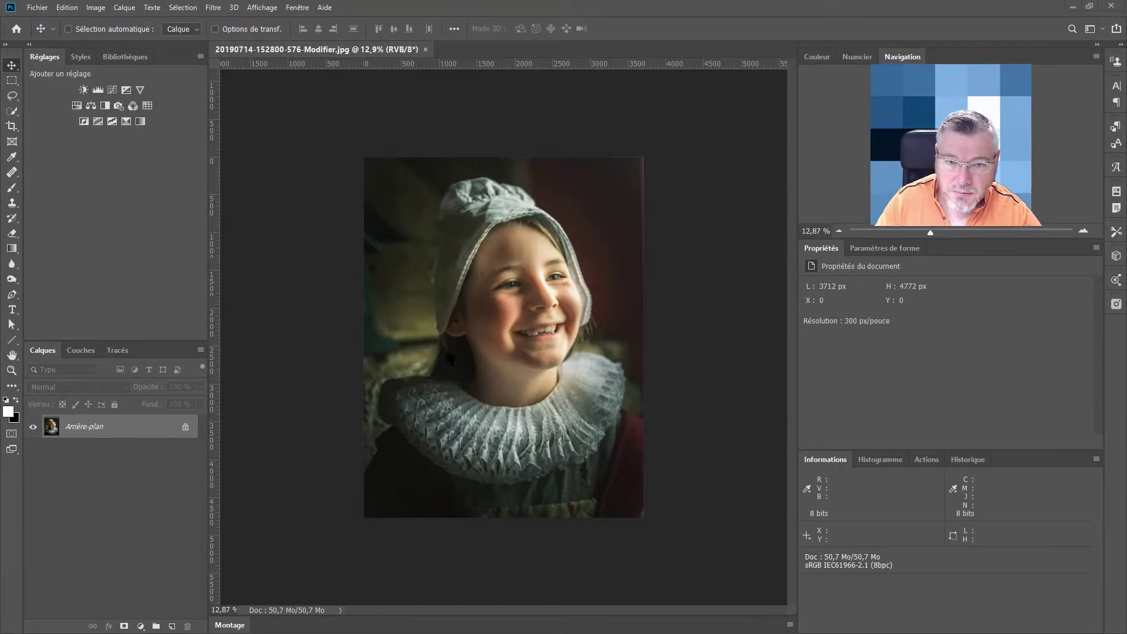
key(alt)
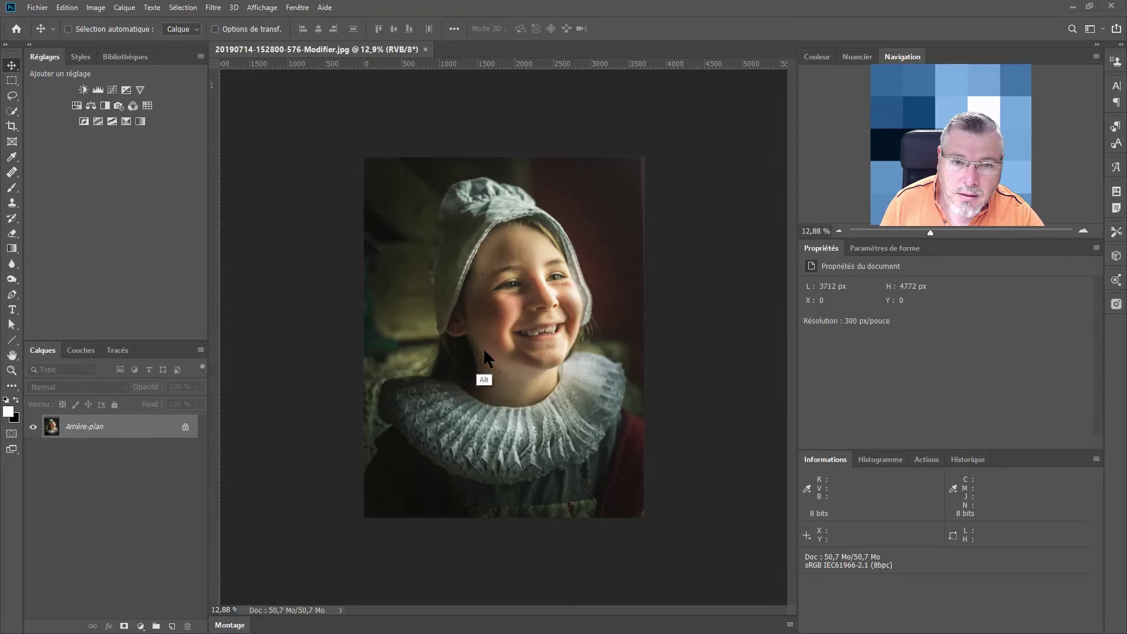
scroll(484, 347, down, 2)
scroll(440, 351, up, 2)
key(alt)
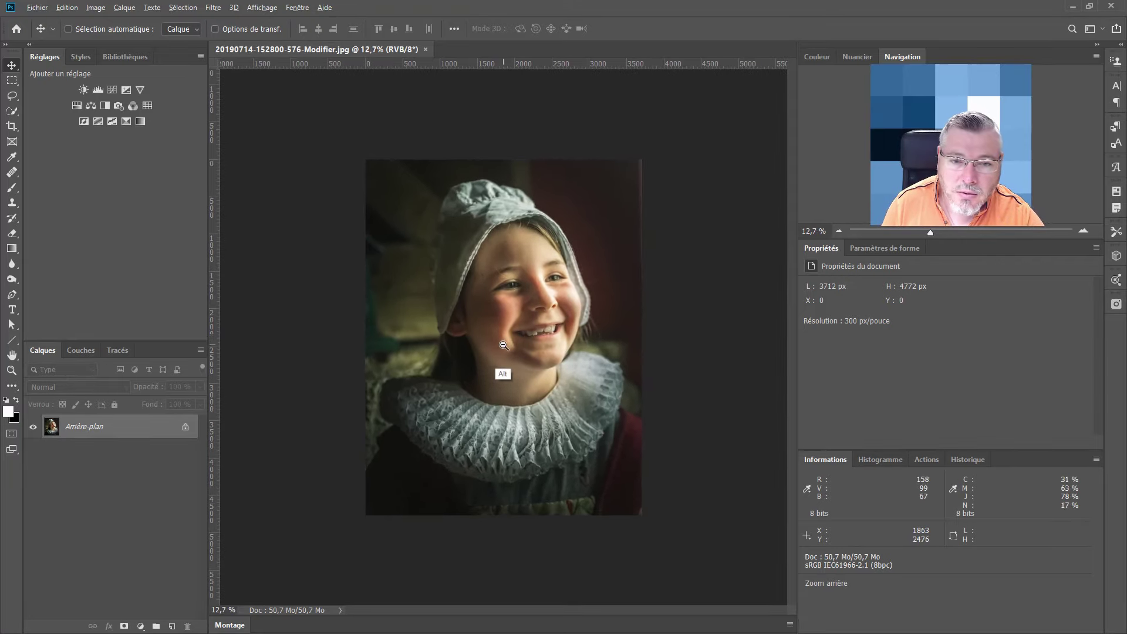
scroll(540, 332, up, 3)
scroll(543, 329, down, 2)
scroll(543, 330, up, 1)
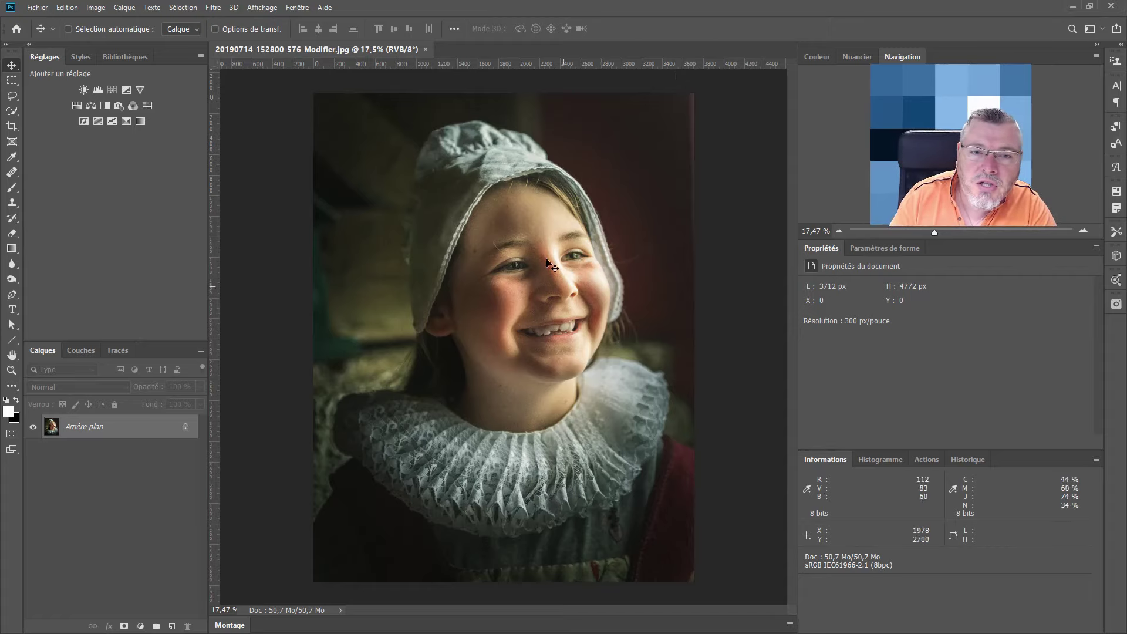
Step: Open the photo's file information and review its basic metadata and camera exposure data
click(37, 7)
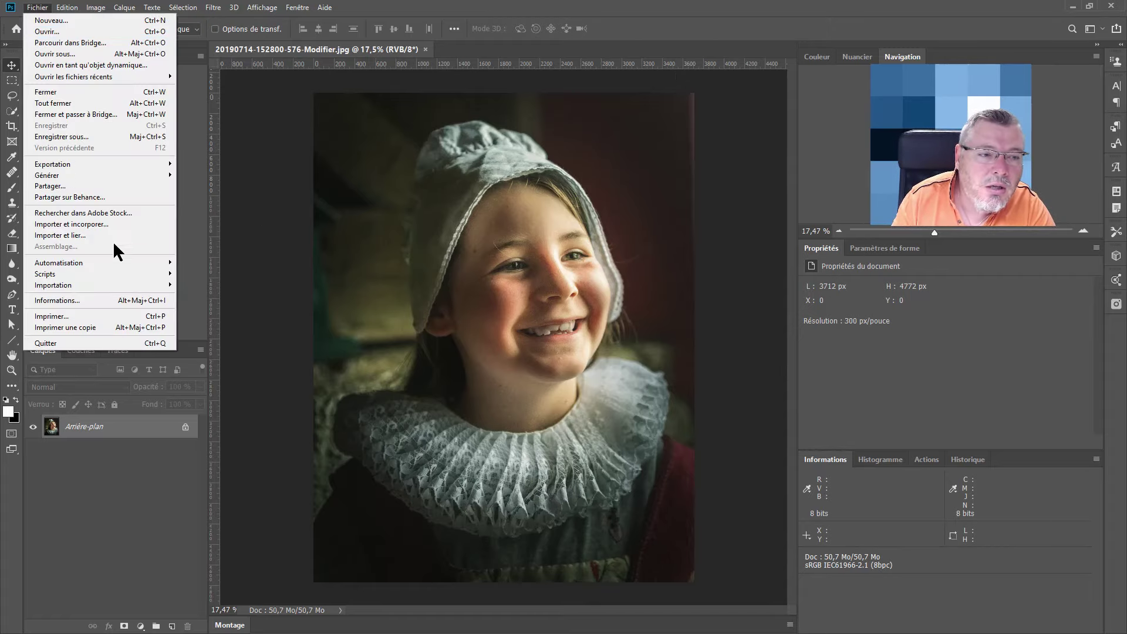
click(56, 300)
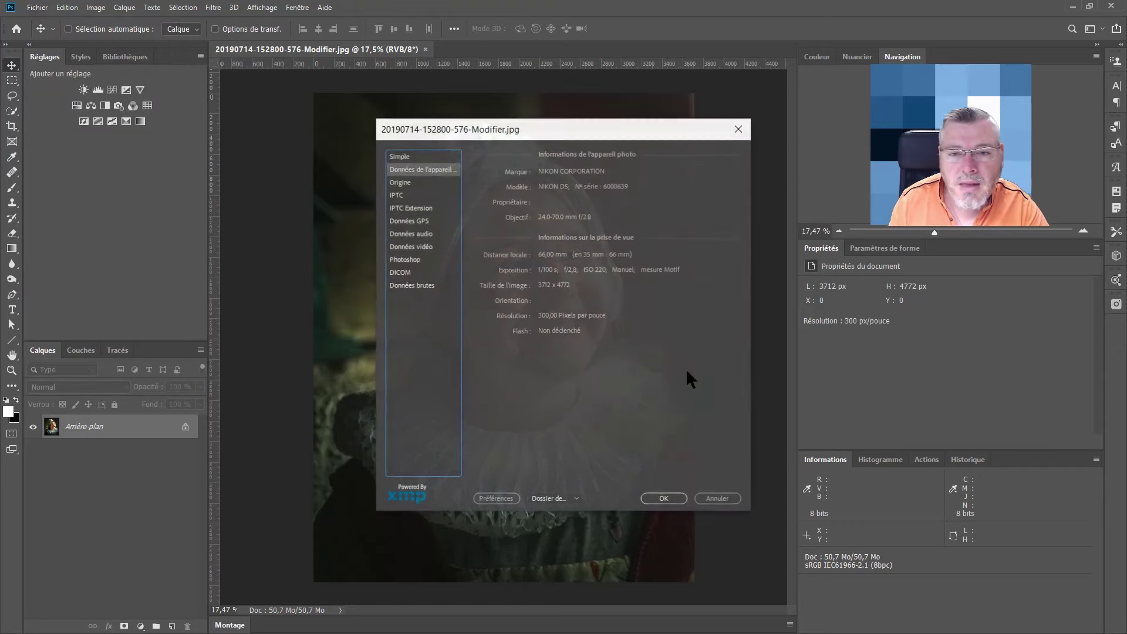
click(411, 156)
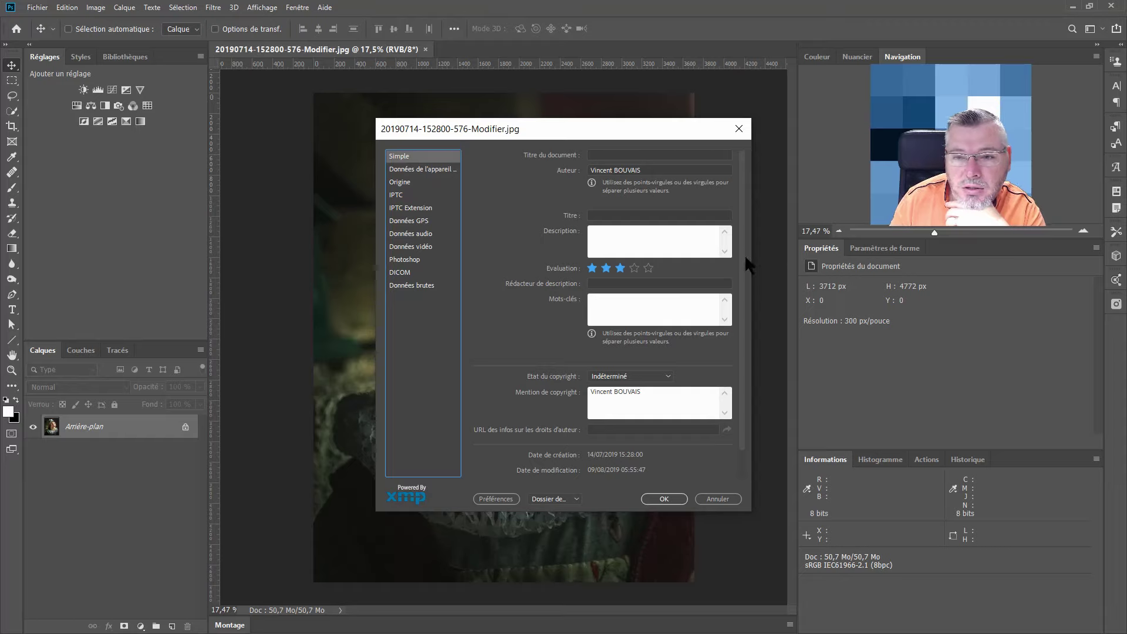
mouse_move(742, 263)
mouse_down()
mouse_move(744, 351)
mouse_move(745, 255)
mouse_up()
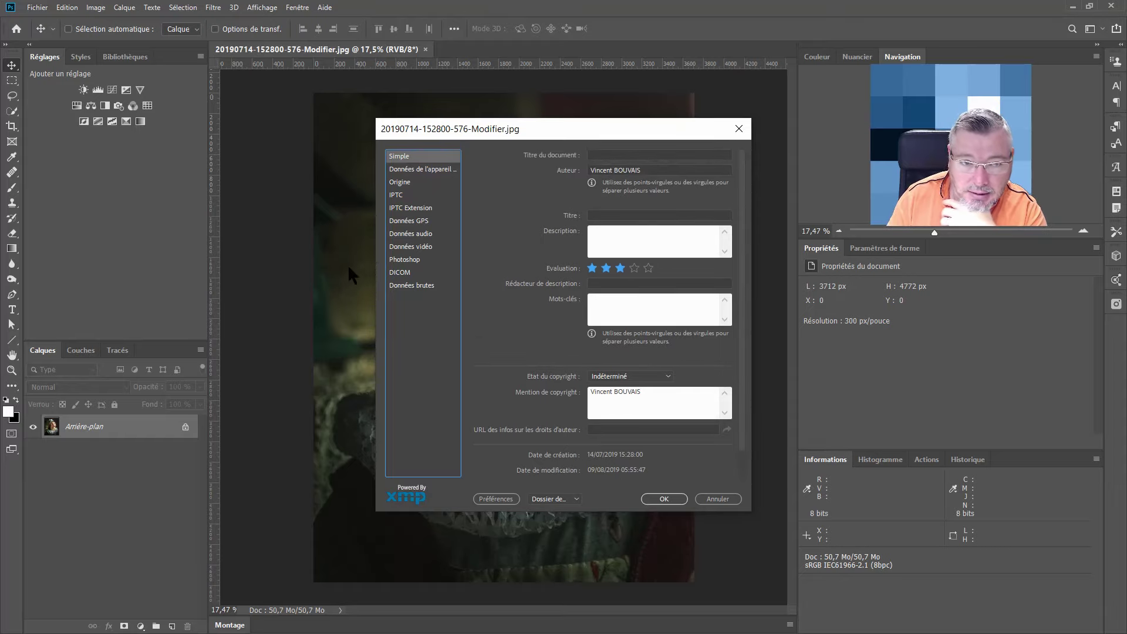
click(423, 169)
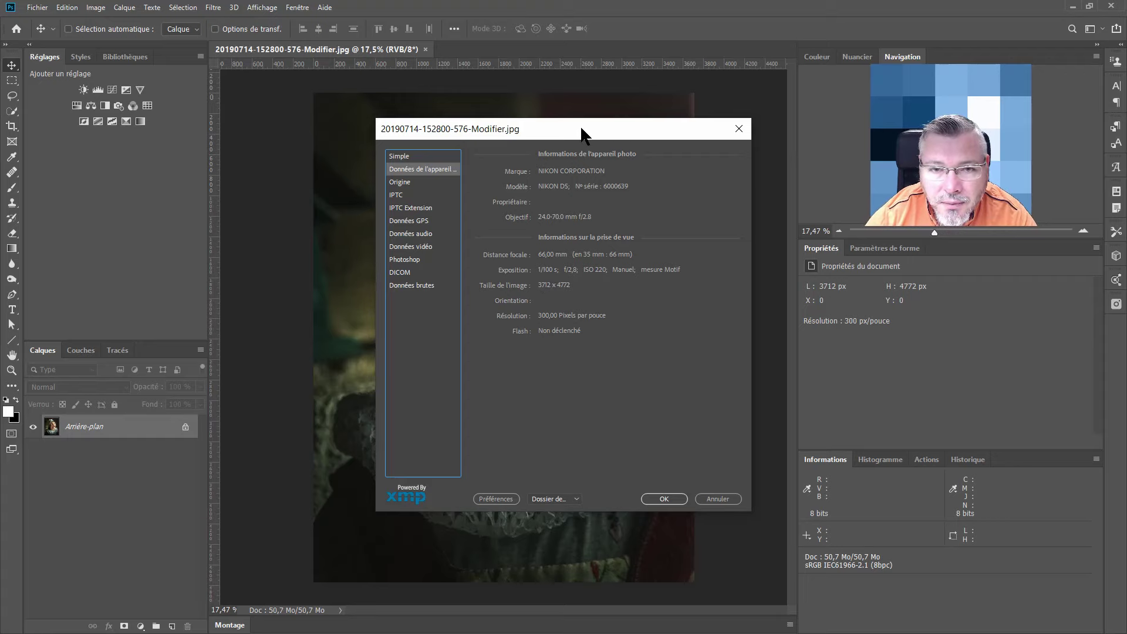
drag(580, 125, 764, 119)
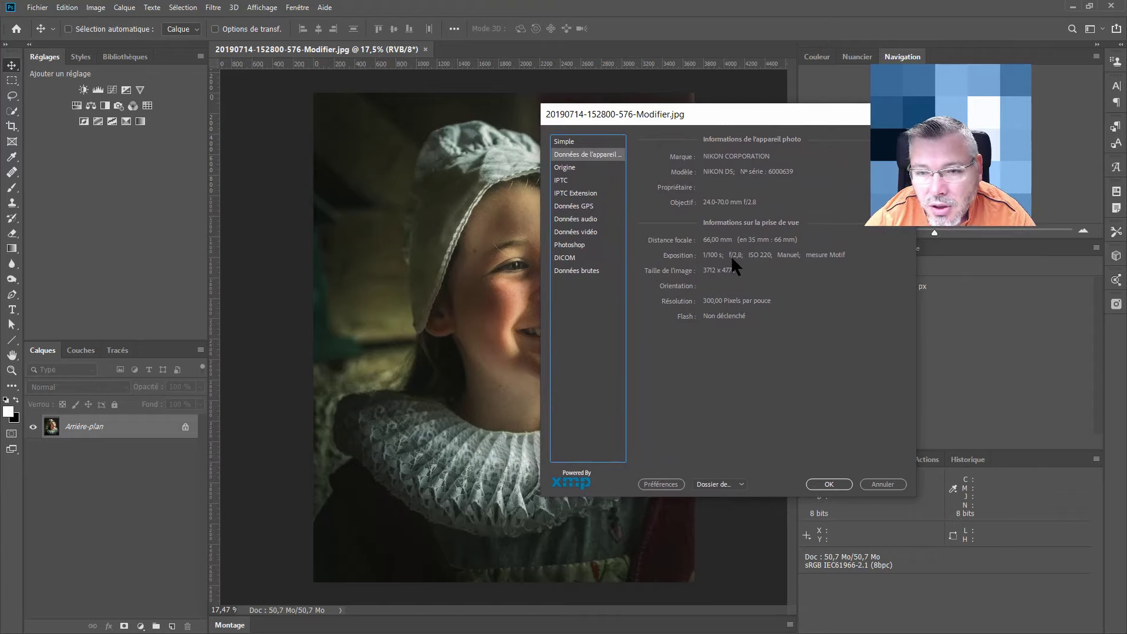
drag(742, 109, 800, 95)
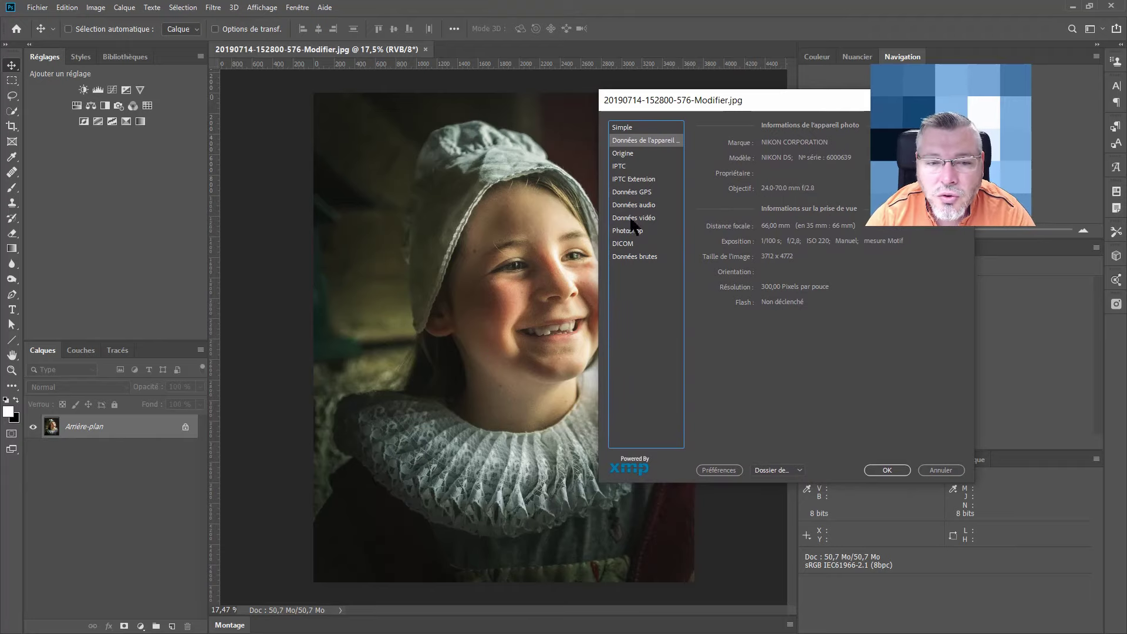
drag(797, 98, 816, 111)
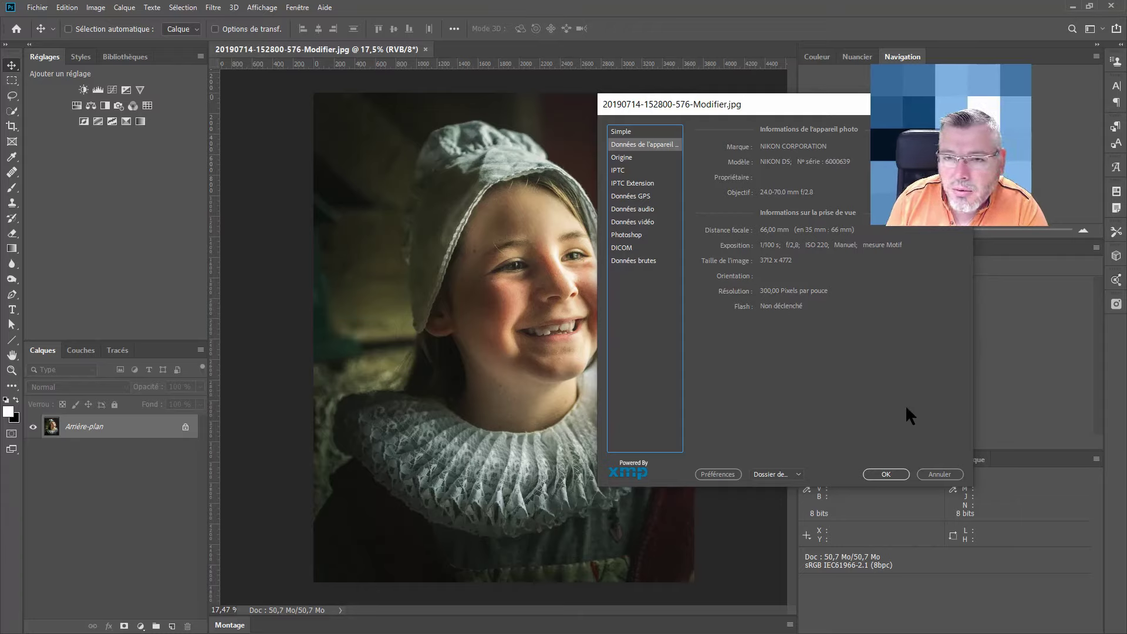
click(887, 474)
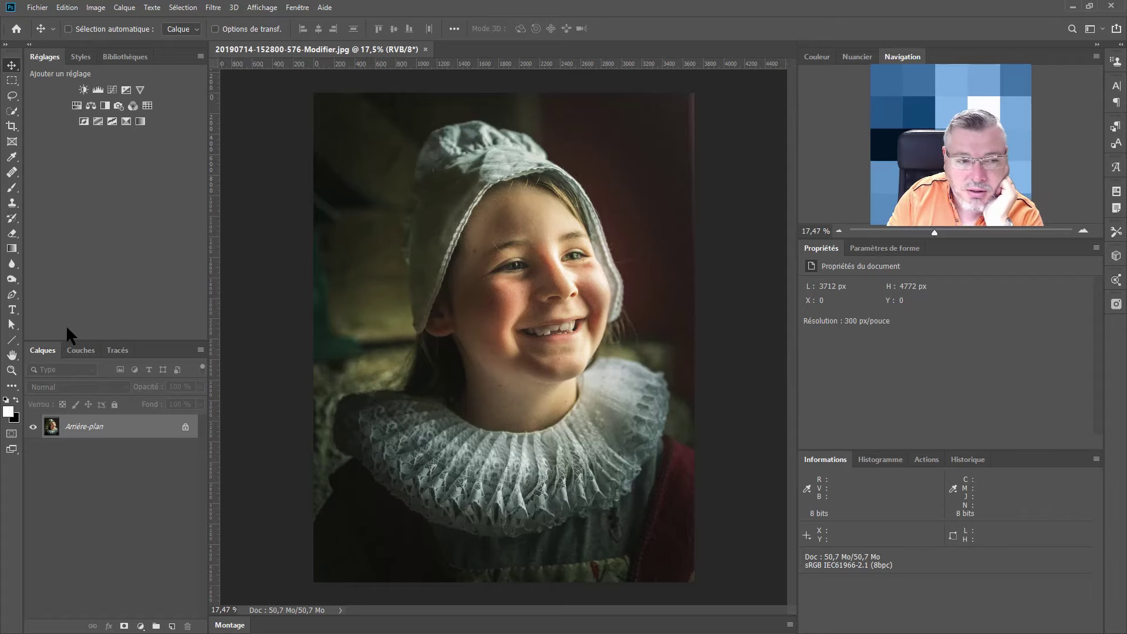
Step: Create a new layer and set up a pure red brush whose size follows pen pressure
click(172, 626)
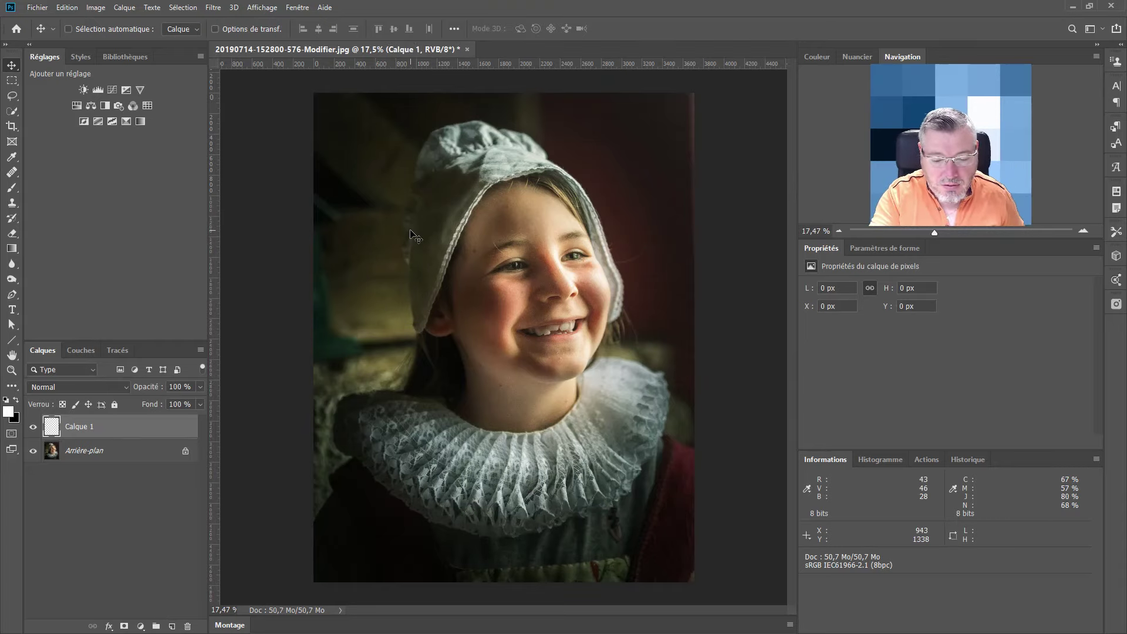
key(b)
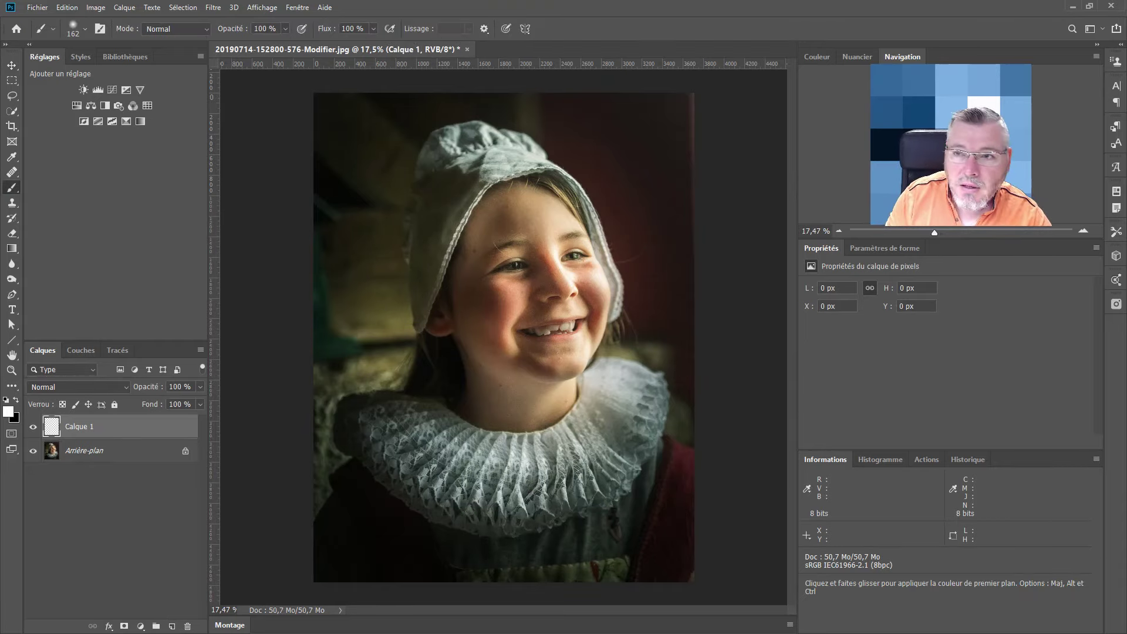
click(816, 57)
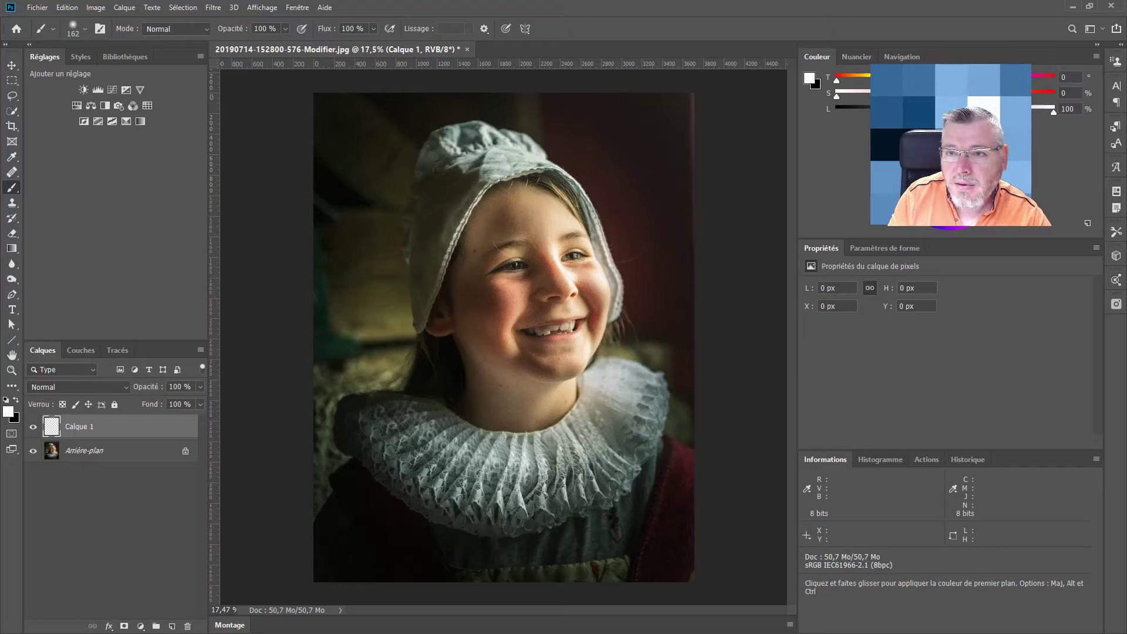
click(875, 117)
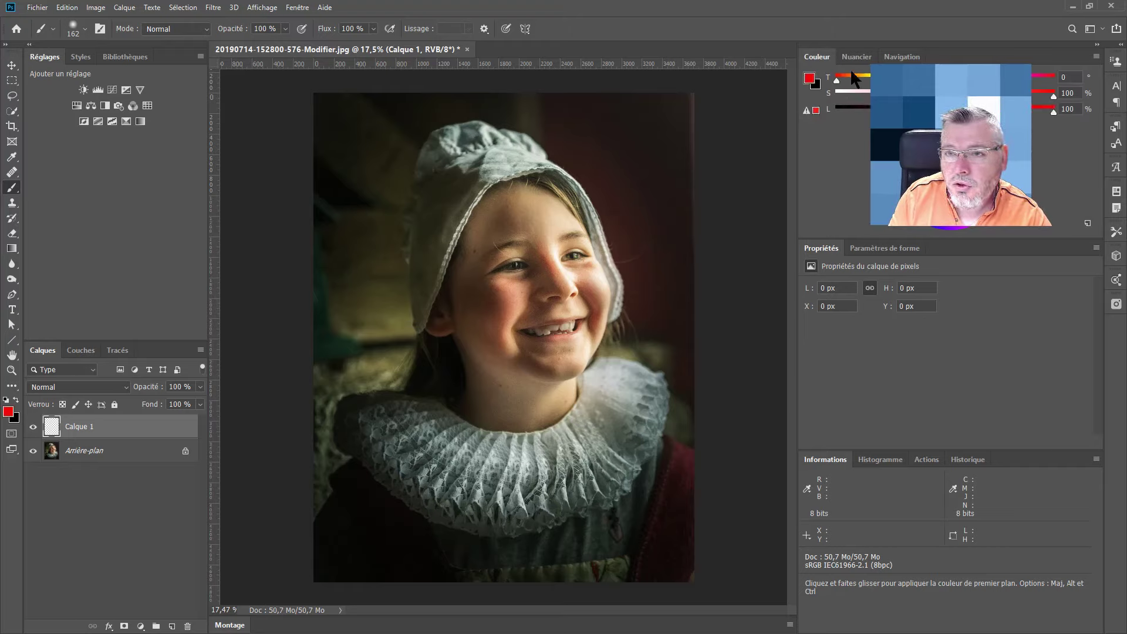
click(902, 57)
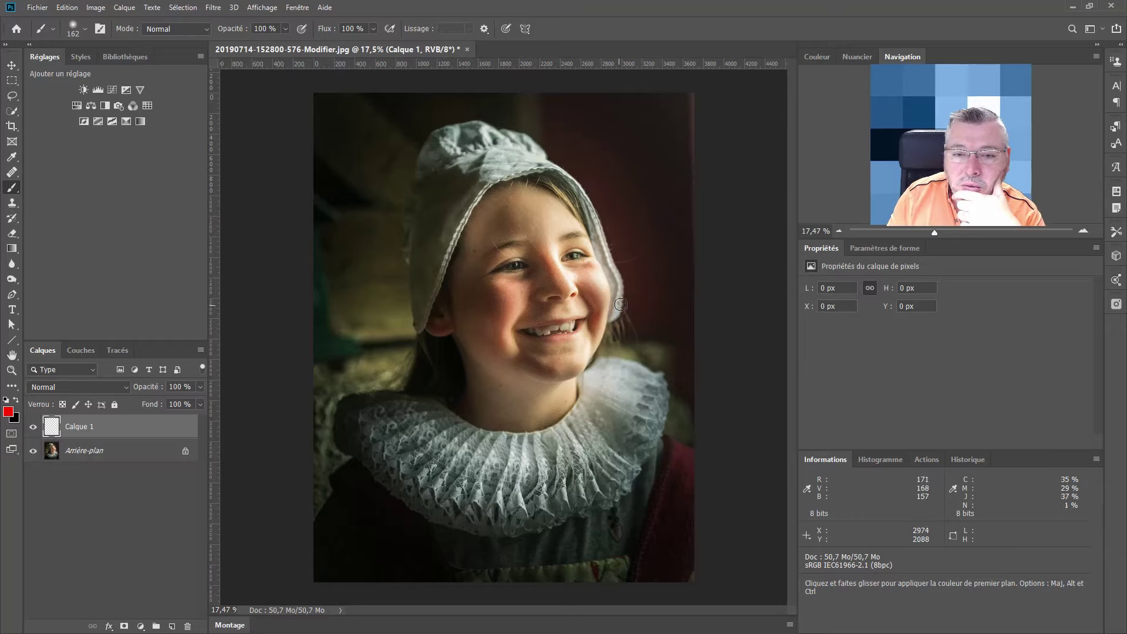
click(502, 27)
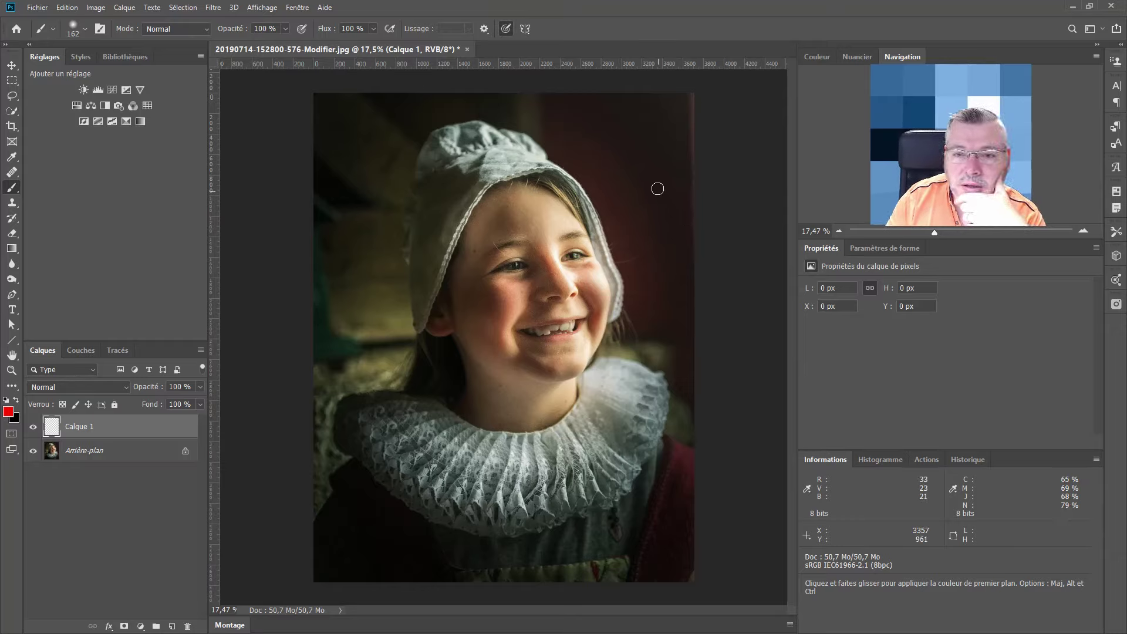
Step: Paint a hatched red window outline about 411 × 2032 px at the photo's right edge, beside the girl's face
mouse_move(660, 339)
mouse_down()
mouse_move(675, 161)
mouse_move(720, 129)
mouse_up()
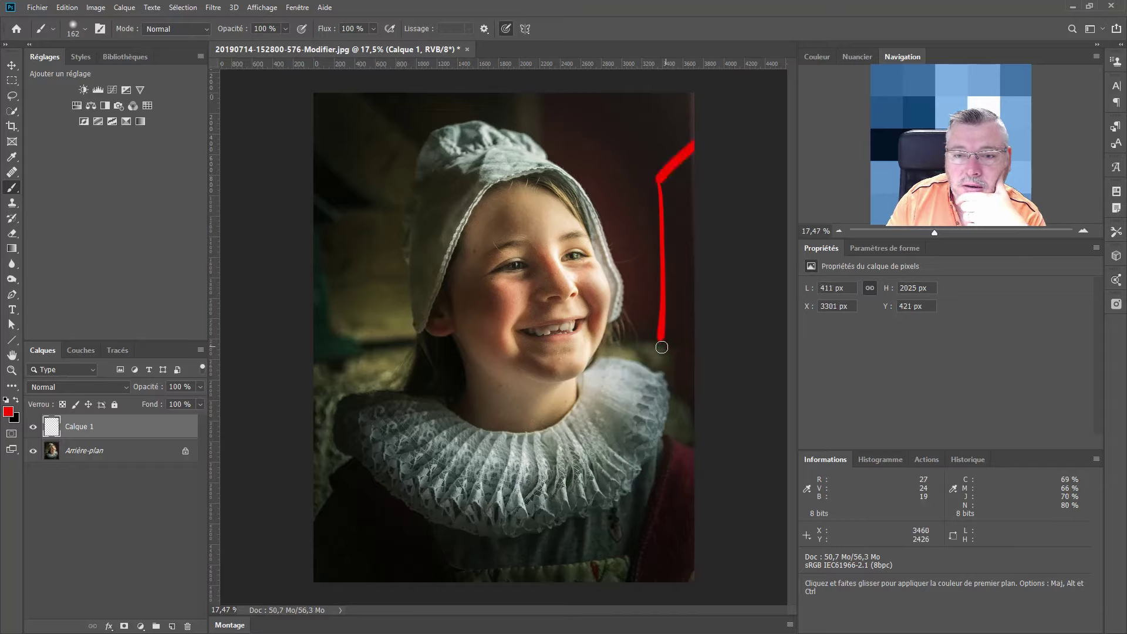
drag(661, 339, 698, 299)
mouse_move(674, 182)
mouse_down()
mouse_move(694, 208)
mouse_move(684, 322)
mouse_move(681, 278)
mouse_up()
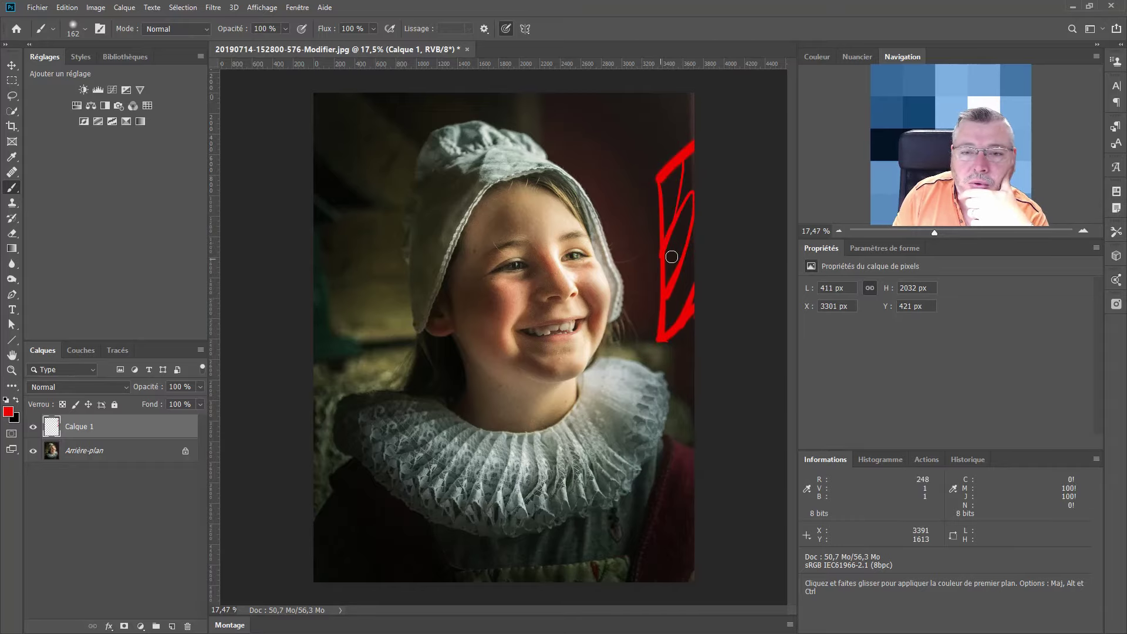
right_click(683, 221)
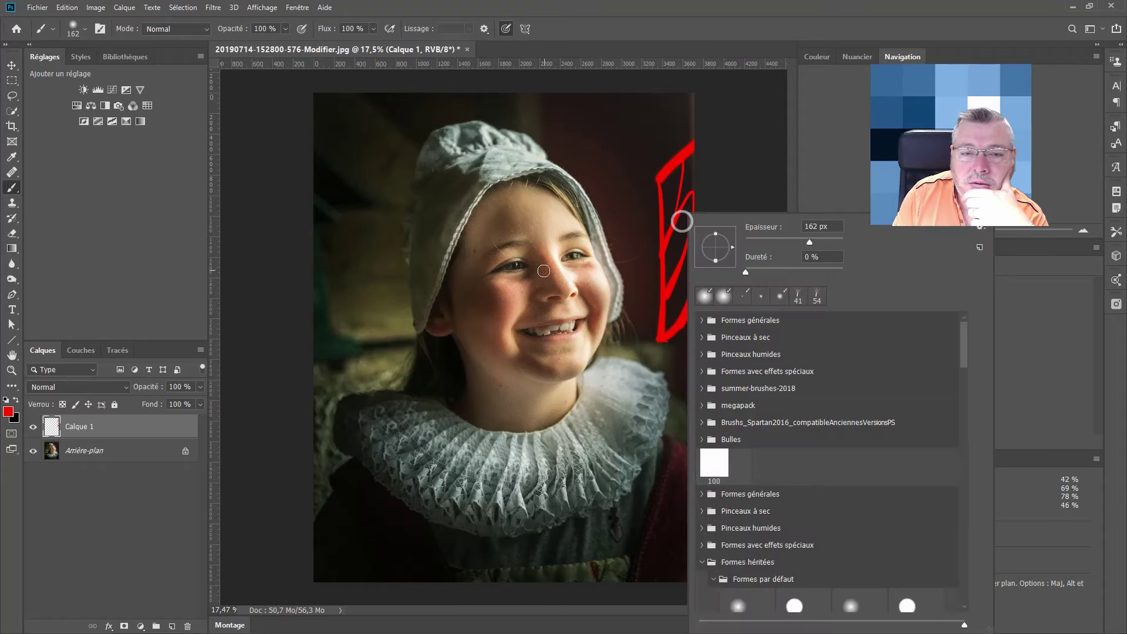
click(646, 229)
Step: Paint a red arrow from the window outline to the cheek with ovals around both sides of the face, and clear the whole layer
drag(669, 218, 525, 280)
drag(555, 244, 531, 302)
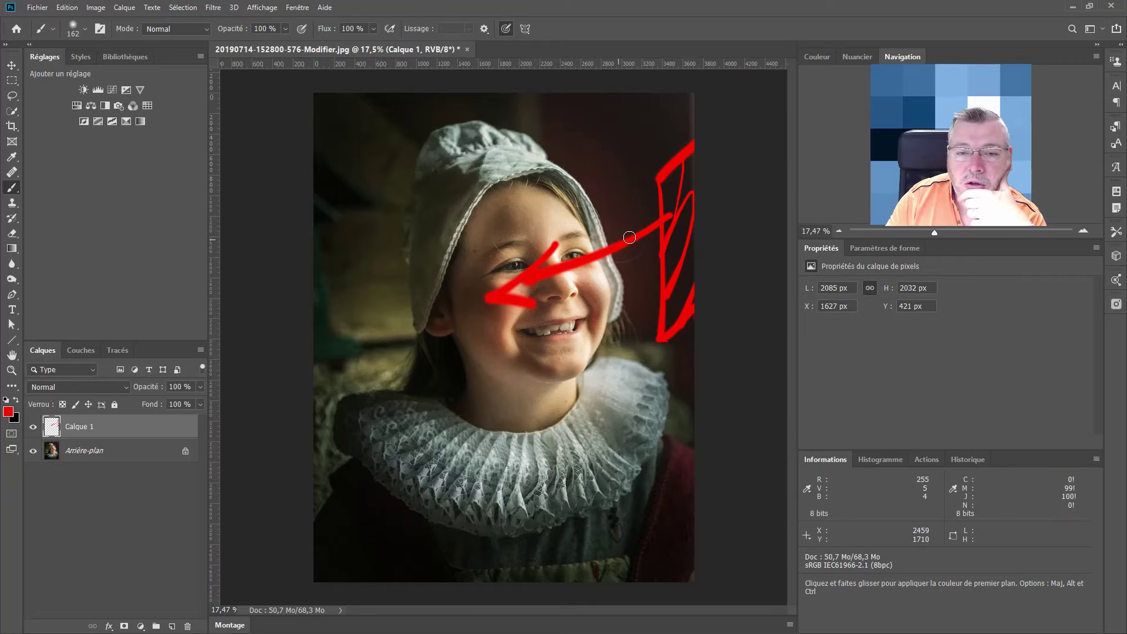
drag(567, 217, 585, 241)
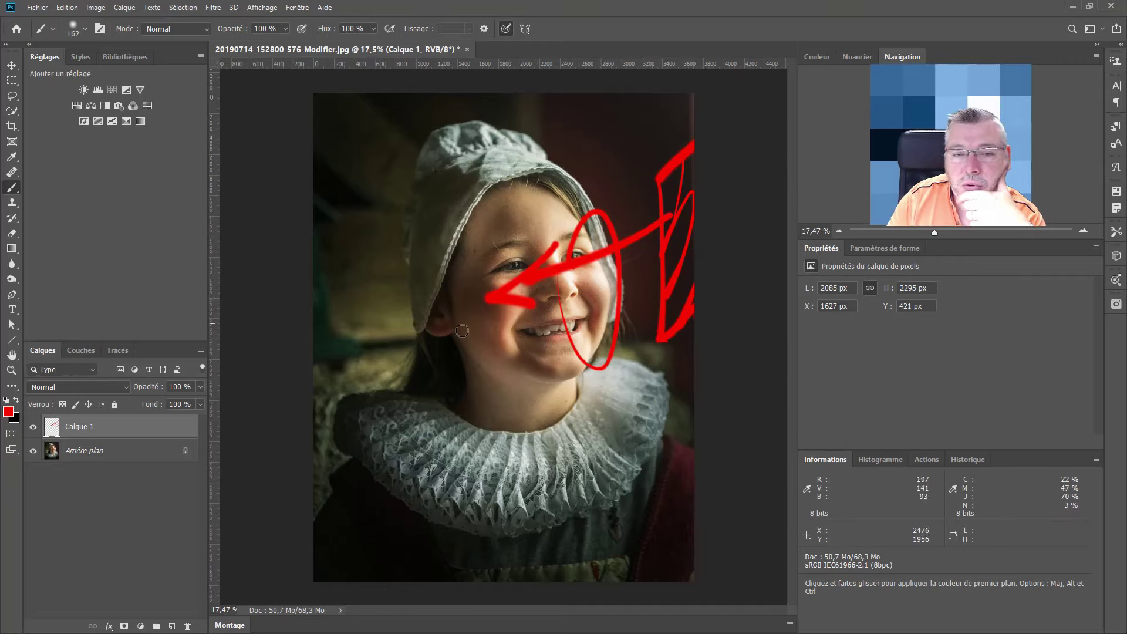
mouse_move(456, 263)
mouse_down()
mouse_move(464, 235)
mouse_move(481, 279)
mouse_move(463, 428)
mouse_up()
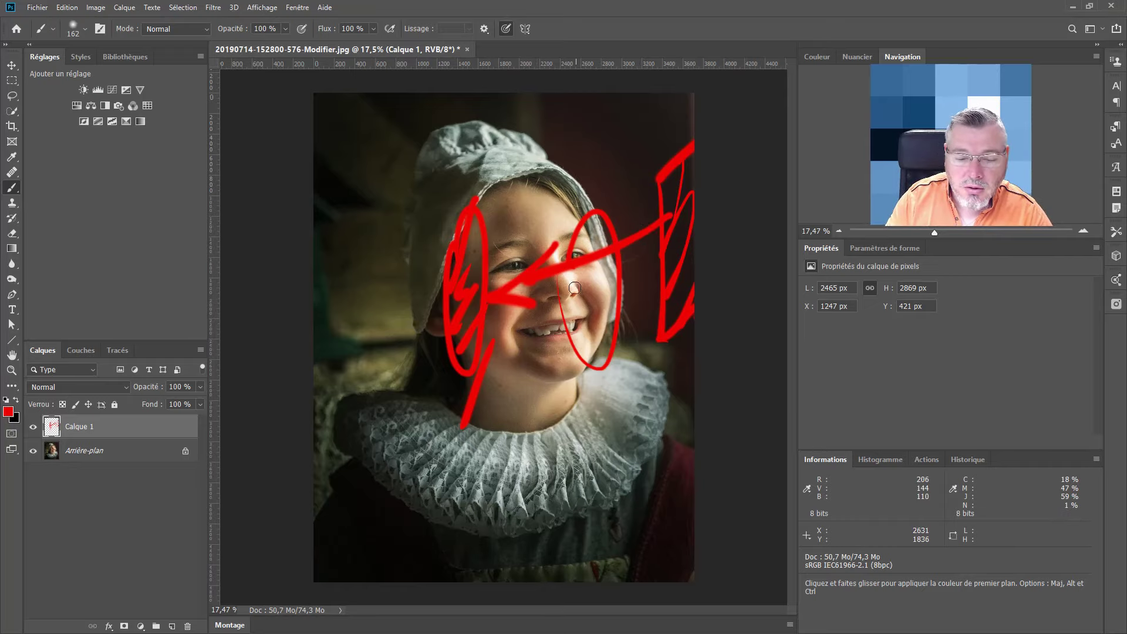
key(ctrl+a)
key(Delete)
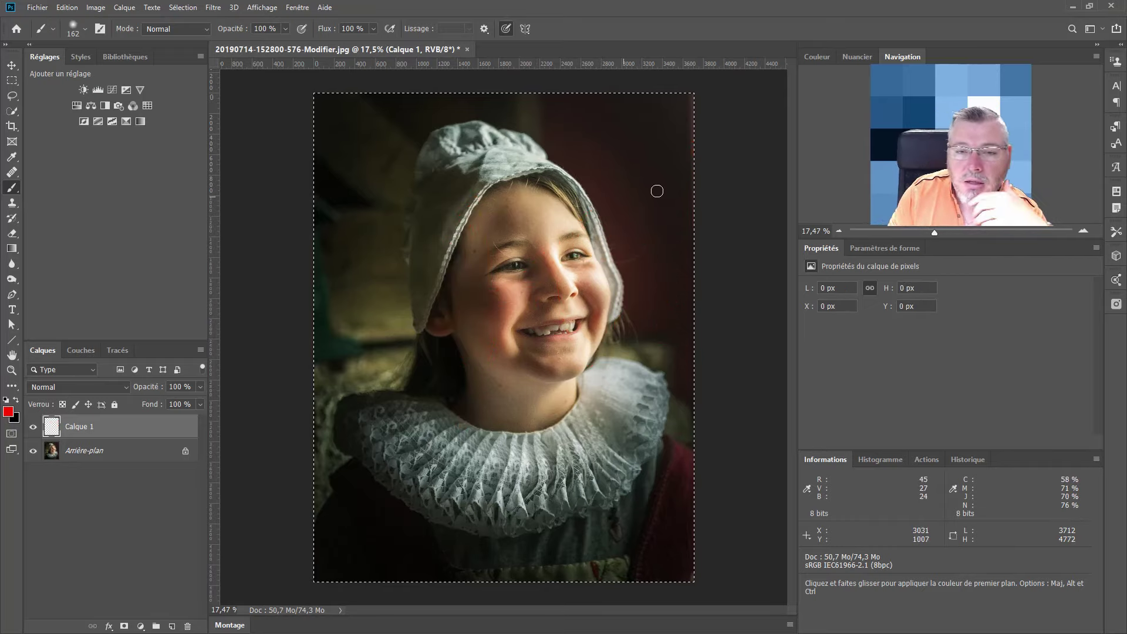
Step: Paint thick red strokes running from the background across the eye and nose, and clear them from the layer
drag(659, 212, 565, 254)
drag(655, 234, 572, 273)
drag(608, 209, 572, 295)
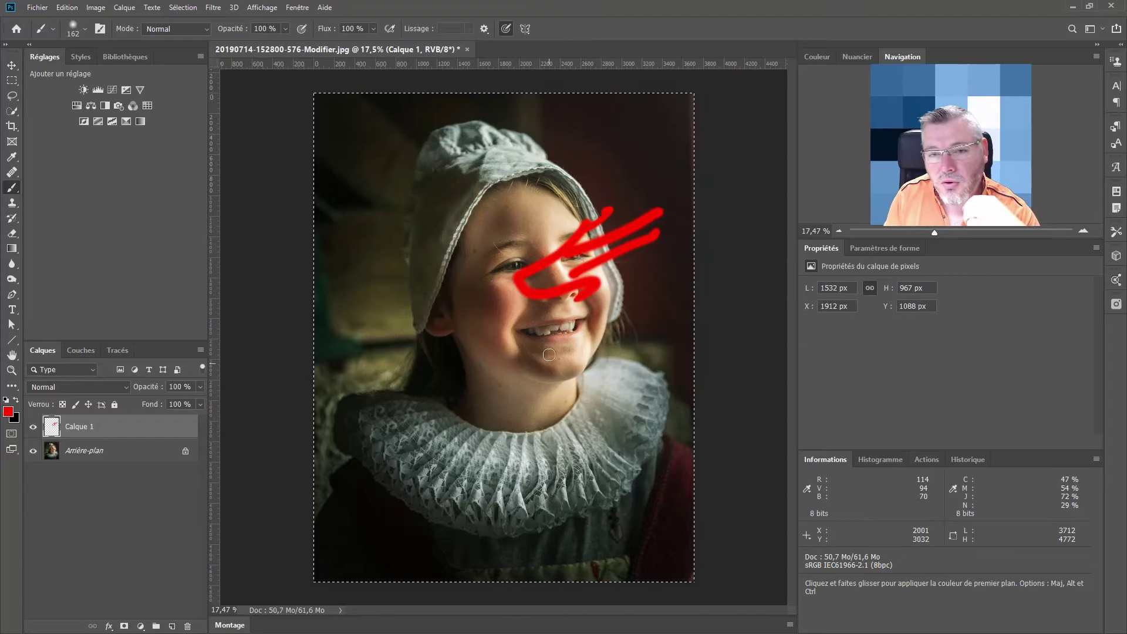
mouse_move(587, 203)
mouse_down()
mouse_move(506, 290)
mouse_move(631, 288)
mouse_up()
drag(542, 276, 622, 246)
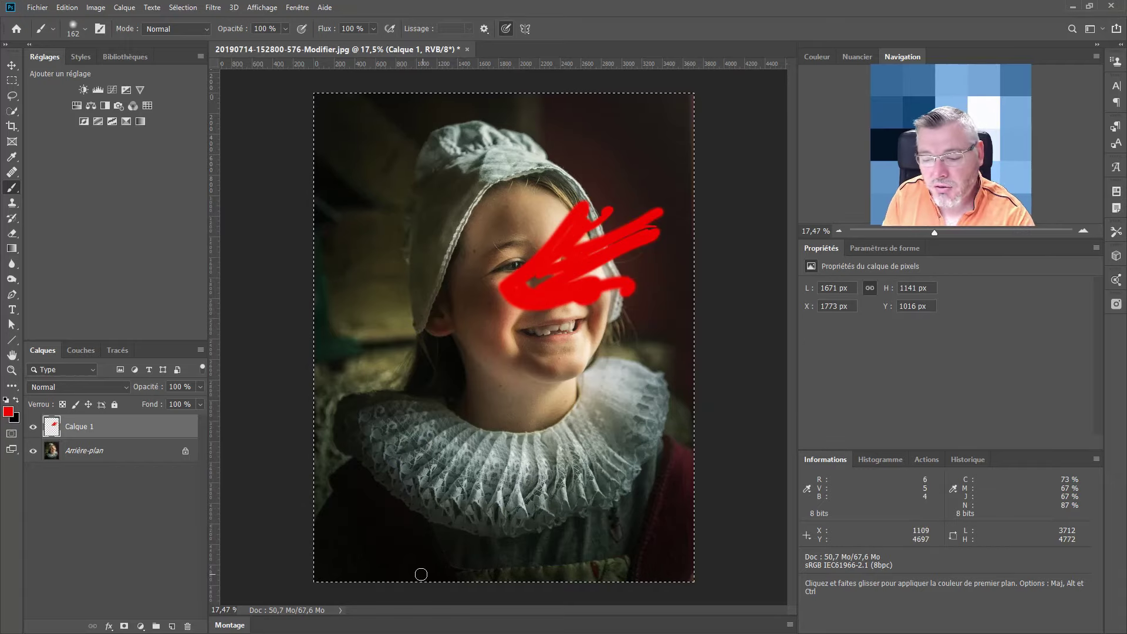
key(Delete)
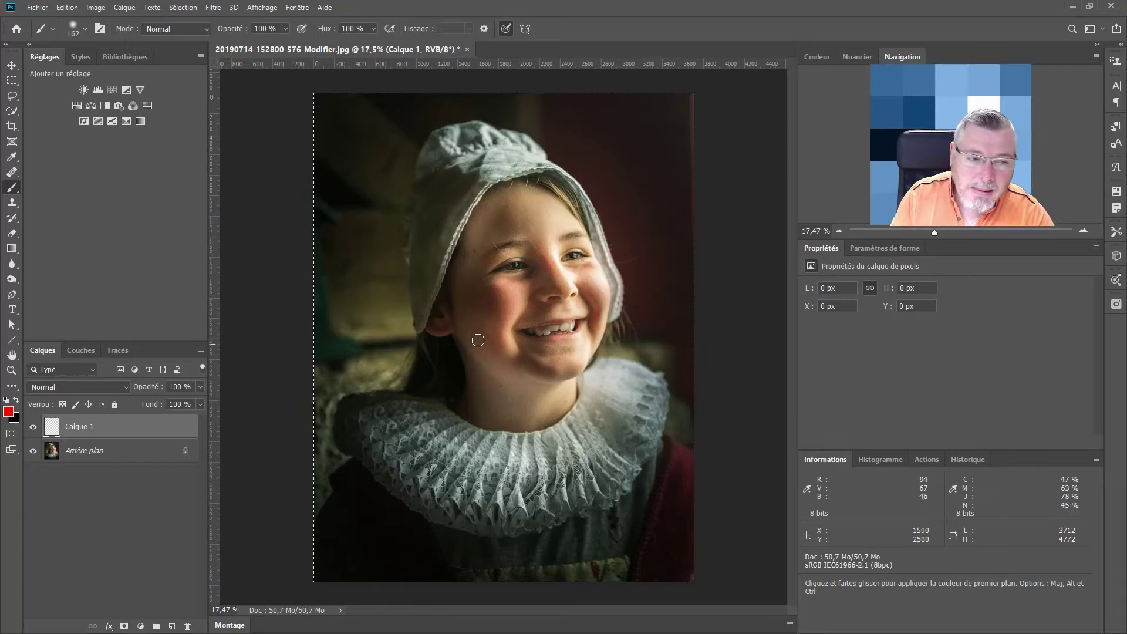
Step: Reduce the brush to 46 px and paint a red double-ended marker about 395 px wide across the shaded cheek
alt+right_click(550, 263)
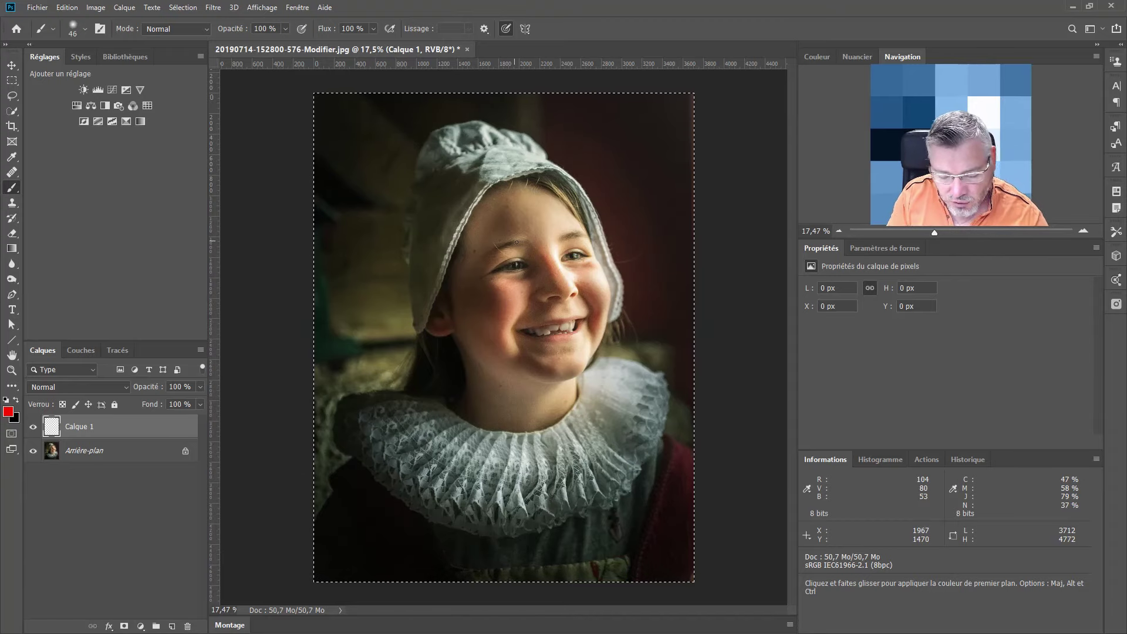
key(alt+space)
drag(509, 289, 590, 262)
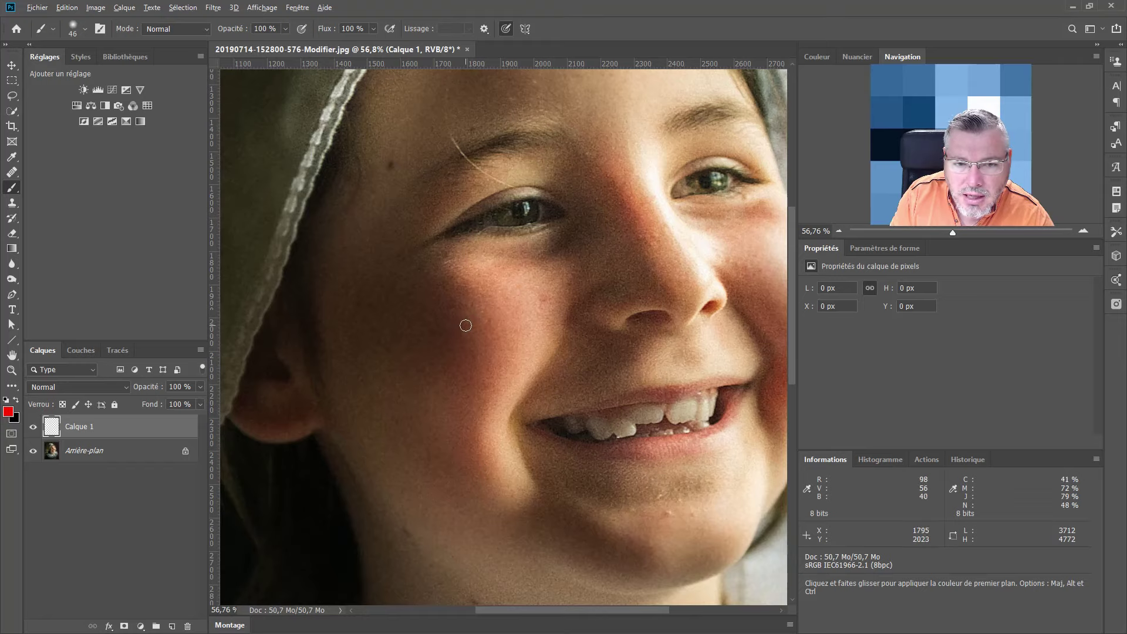
mouse_move(465, 325)
mouse_down()
mouse_move(528, 295)
mouse_move(533, 324)
mouse_move(455, 354)
mouse_up()
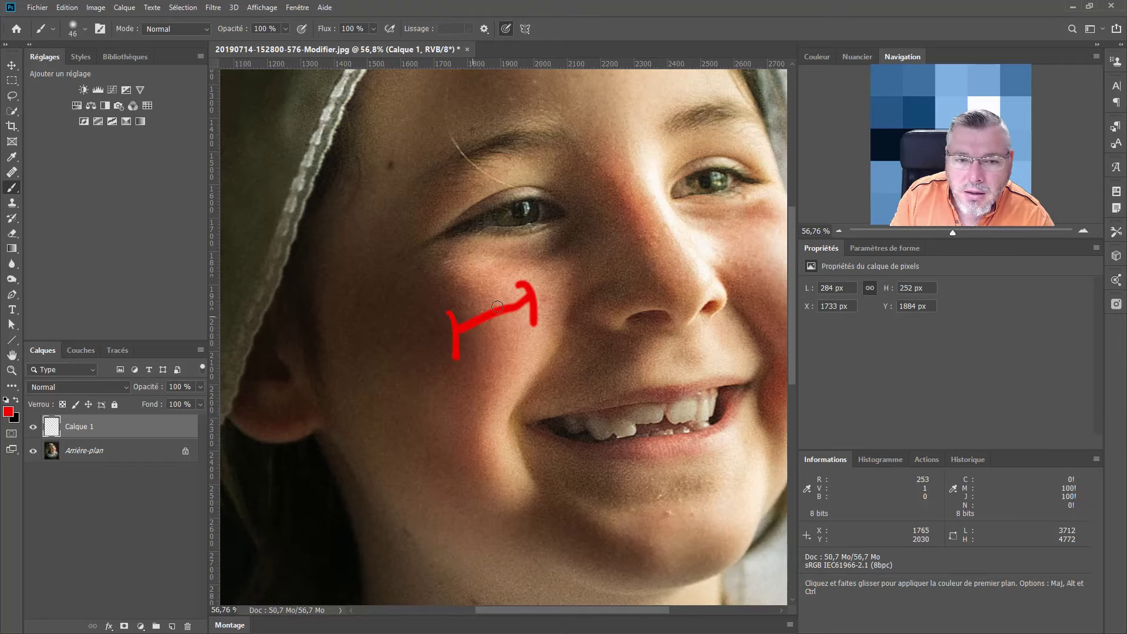
drag(527, 319, 551, 287)
mouse_move(435, 324)
mouse_down()
mouse_move(426, 355)
mouse_move(443, 339)
mouse_up()
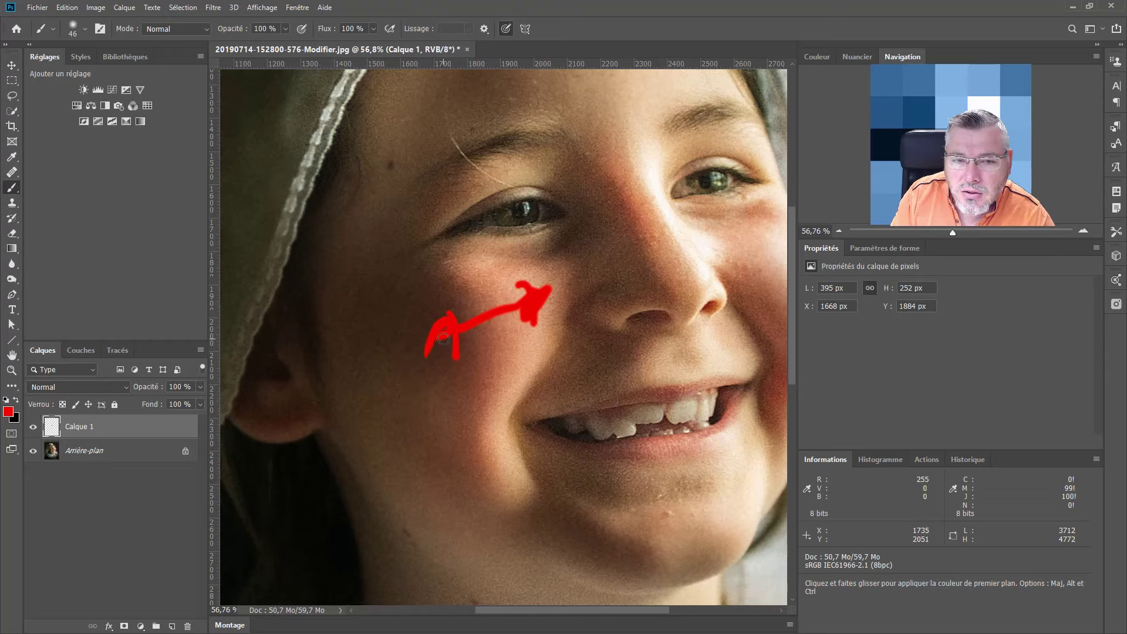
Step: Paint a long red arrow across the forehead toward the bonnet's edge, with a short bar marking each end
scroll(476, 327, down, 3)
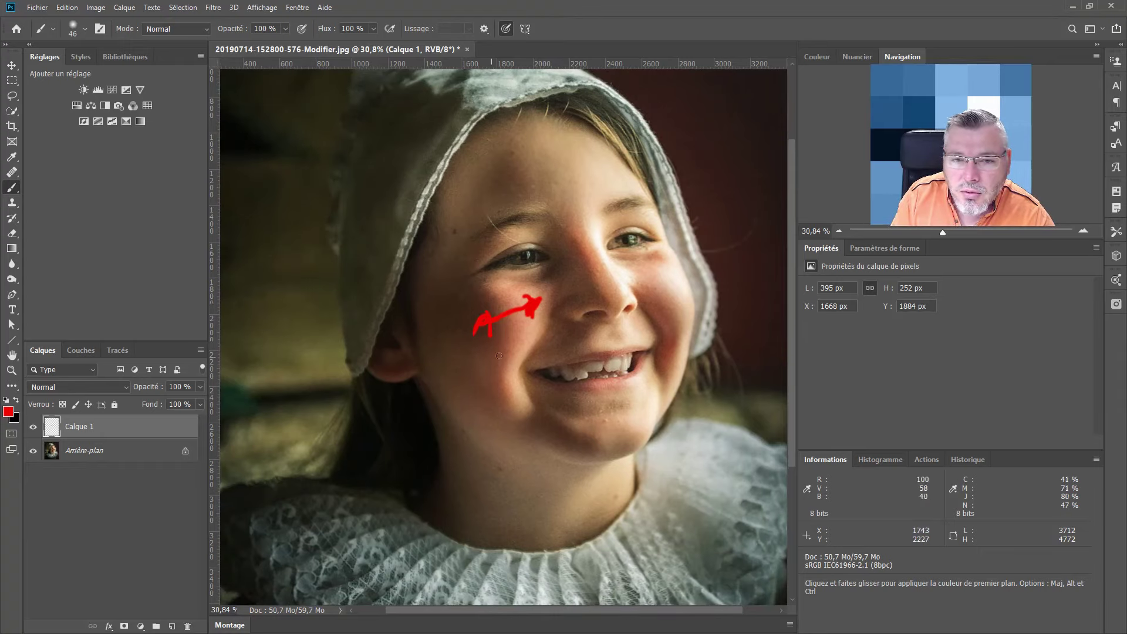
mouse_move(568, 166)
mouse_down()
mouse_move(435, 216)
mouse_move(459, 213)
mouse_up()
drag(568, 143, 581, 188)
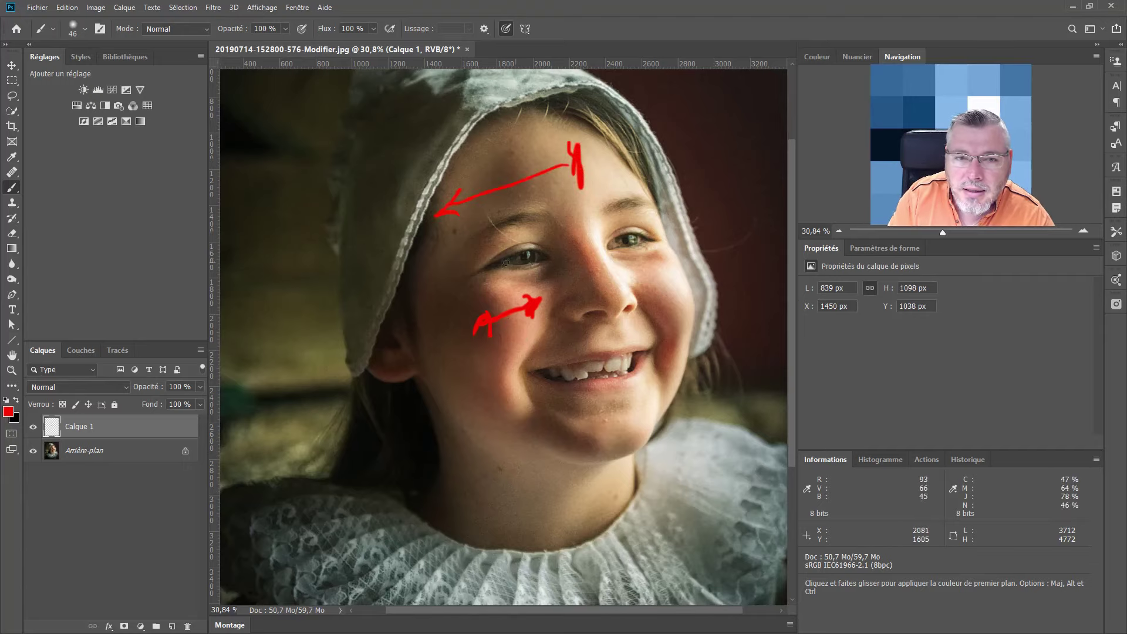
drag(432, 170, 445, 246)
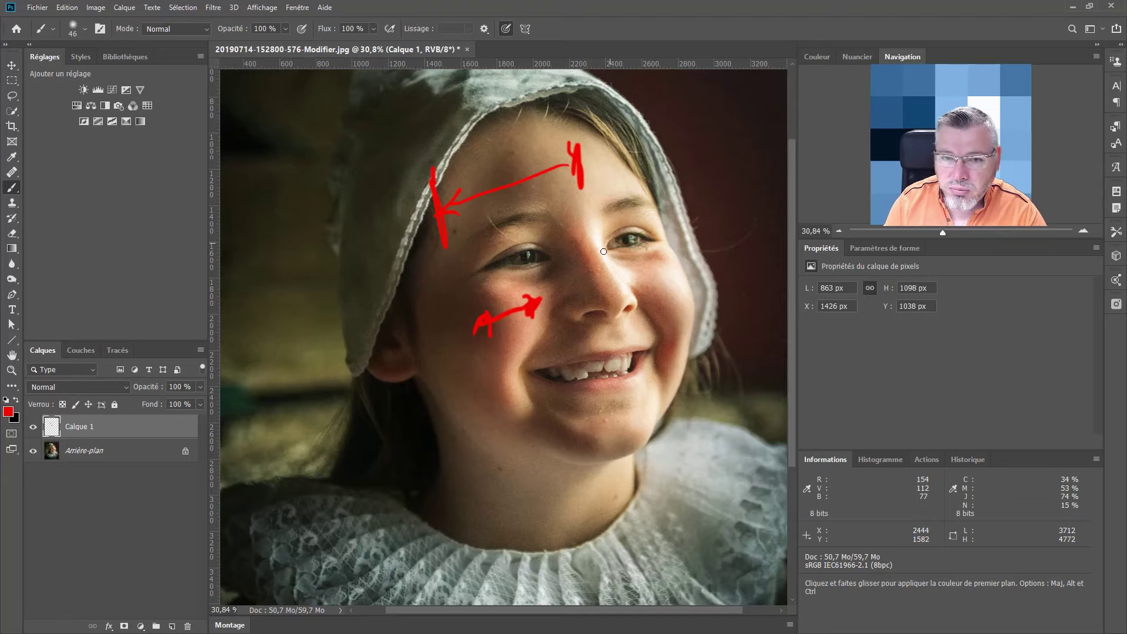
Step: Paint a red line down the bridge of the nose and a small oval on the lit cheek, and clear the whole layer
mouse_move(597, 228)
mouse_down()
mouse_move(630, 294)
mouse_move(669, 288)
mouse_move(675, 268)
mouse_up()
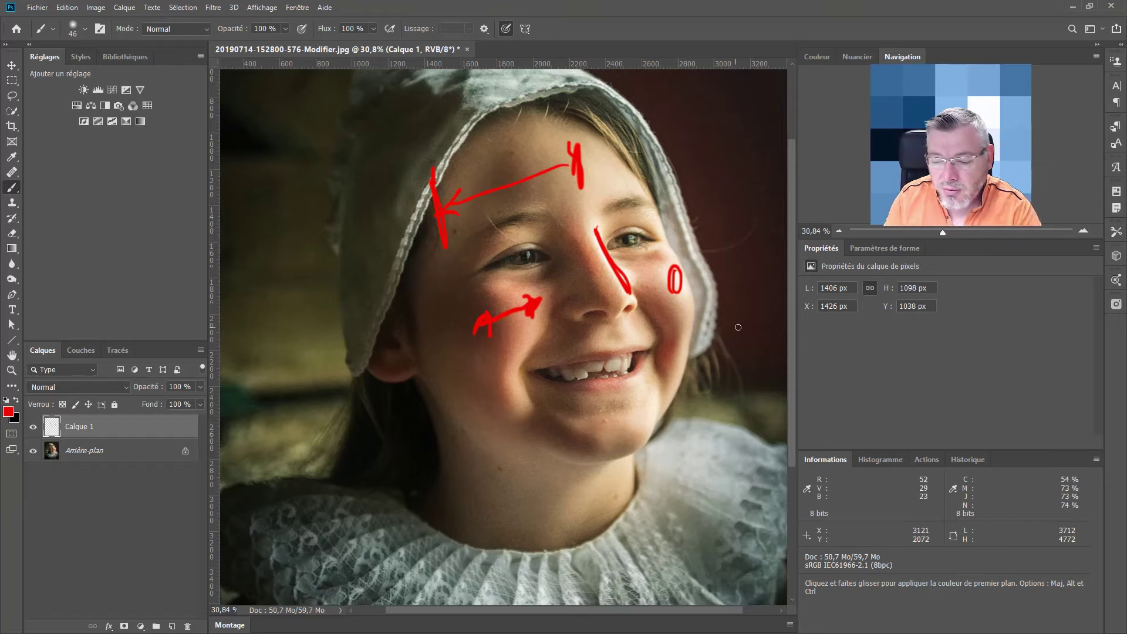
key(Delete)
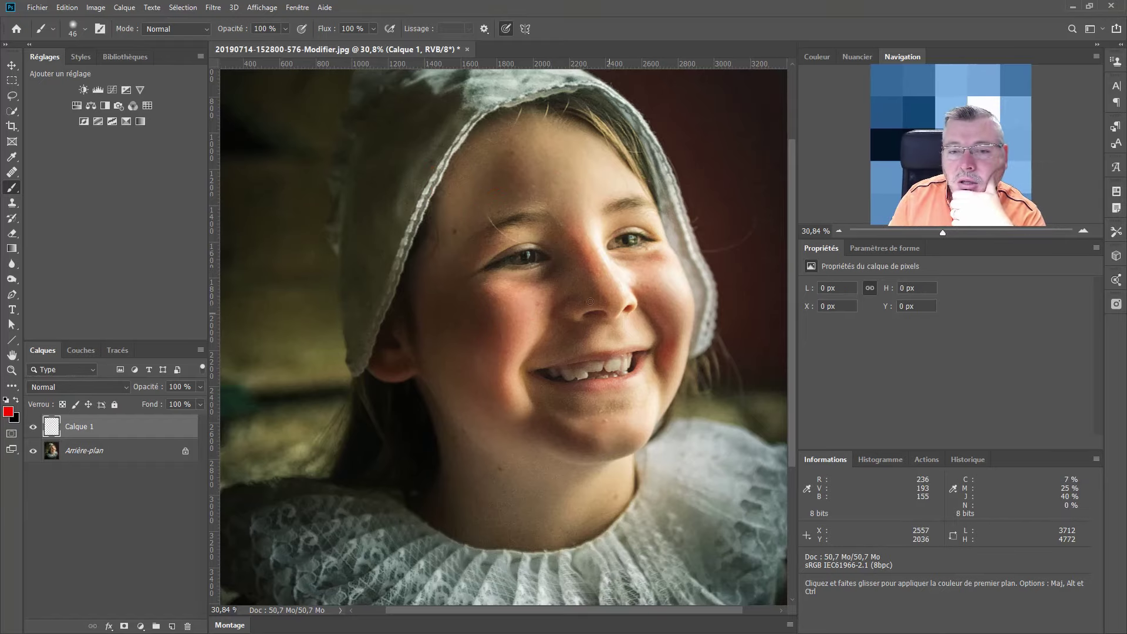
Step: Paint a thick red mark along the nose bridge and a double-ended arrow across the forehead, and clear both from the layer
mouse_move(599, 236)
mouse_down()
mouse_move(616, 294)
mouse_move(592, 232)
mouse_up()
mouse_move(596, 158)
mouse_down()
mouse_move(457, 199)
mouse_move(610, 157)
mouse_move(613, 179)
mouse_up()
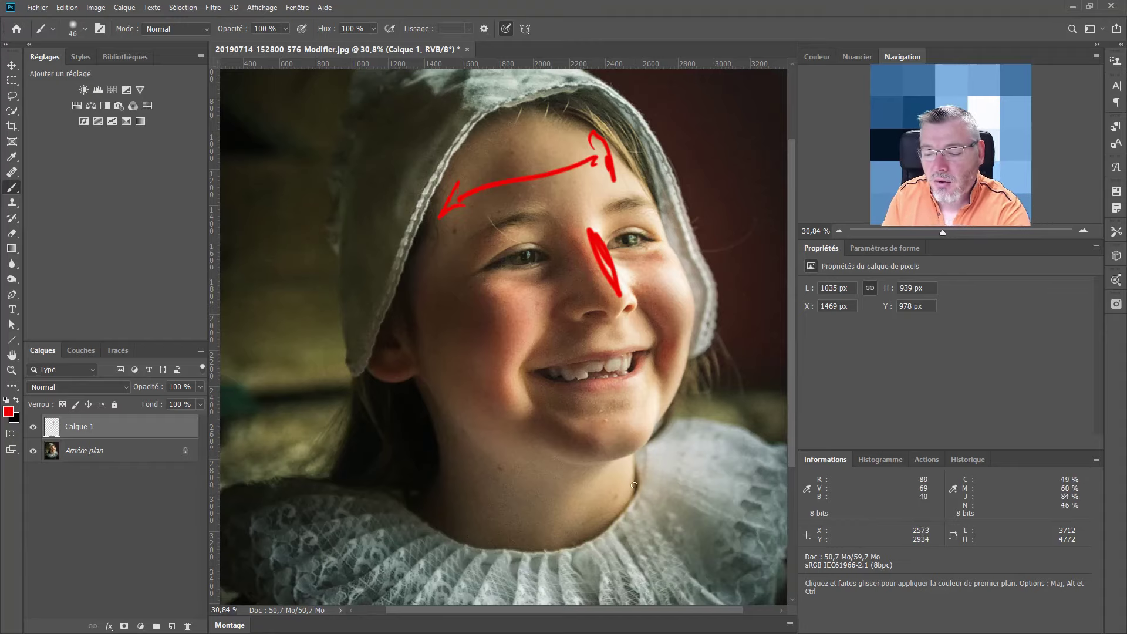
key(Delete)
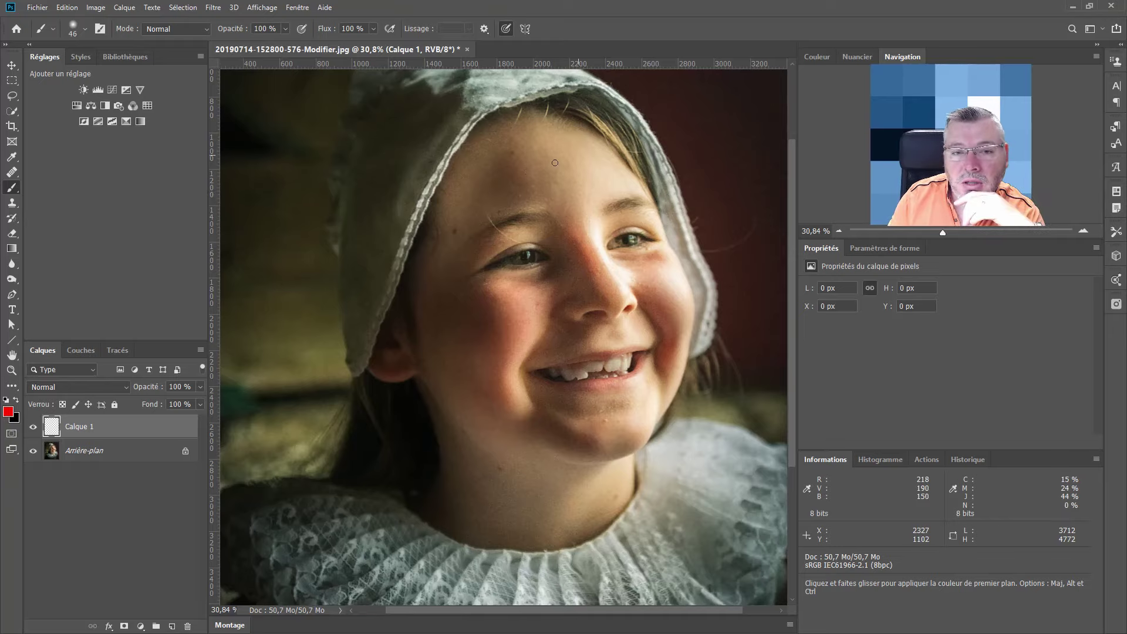
Step: Paint a red oval in the dark background and a contour down the bonnet, ruff and shoulder's shaded side, and clear the layer
key(alt+space)
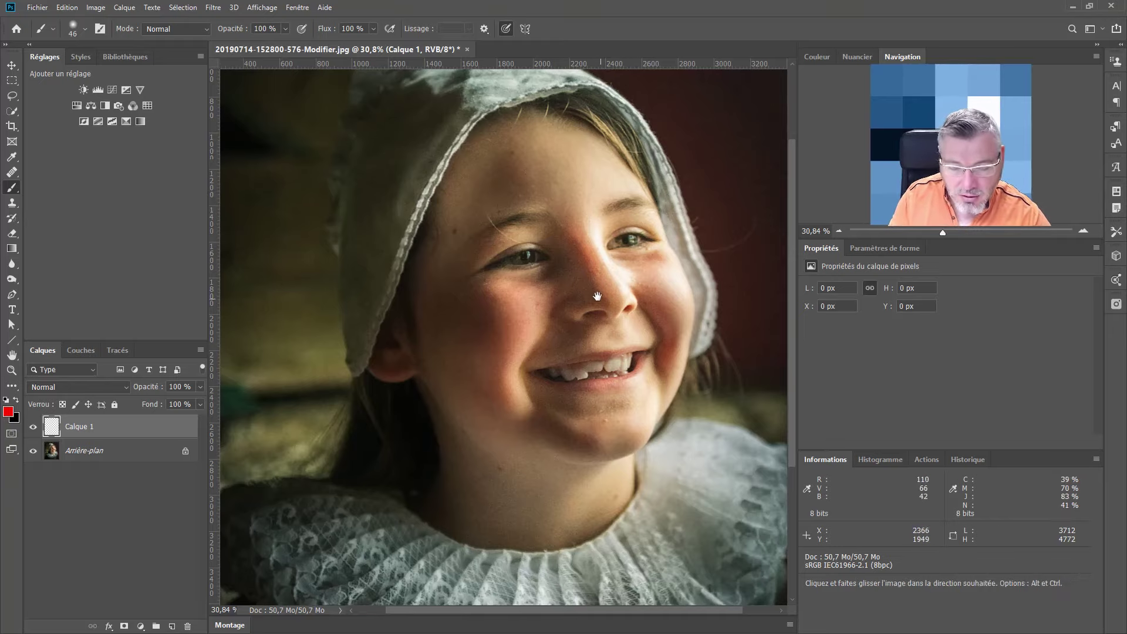
click(570, 287)
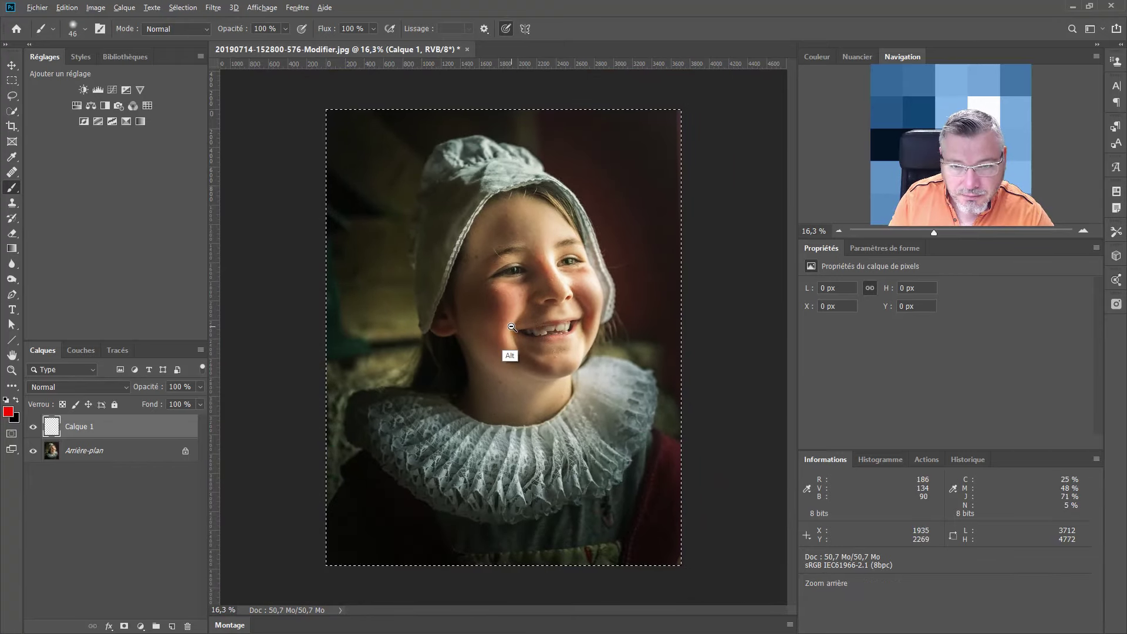
scroll(537, 320, up, 1)
key(ctrl+a)
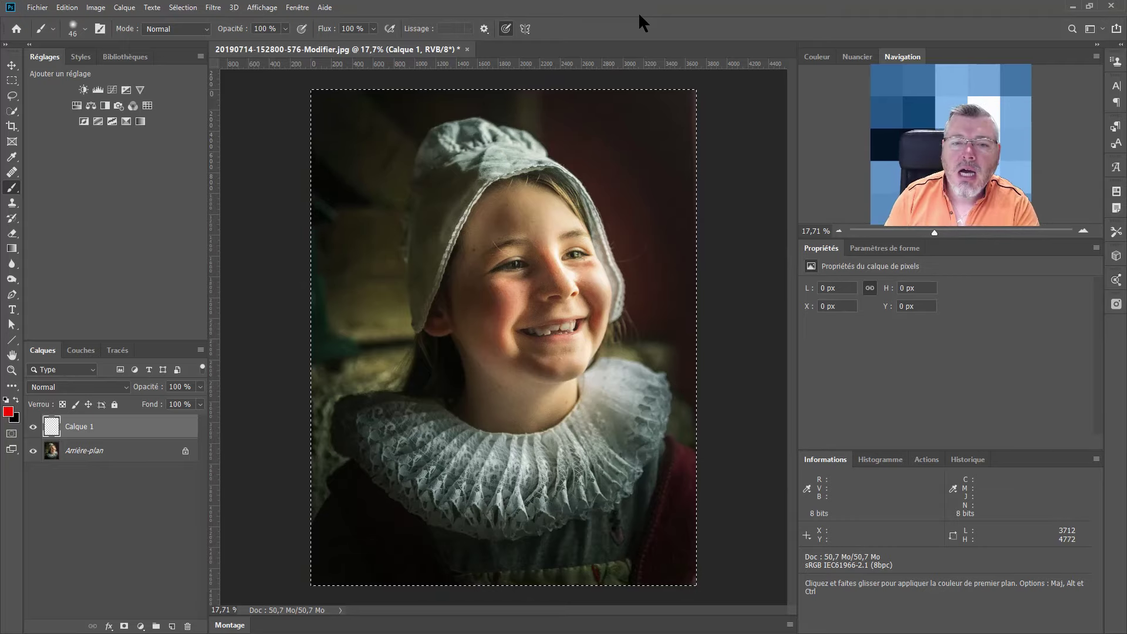
mouse_move(599, 293)
mouse_down()
mouse_move(607, 278)
mouse_move(599, 293)
mouse_up()
drag(558, 254, 572, 295)
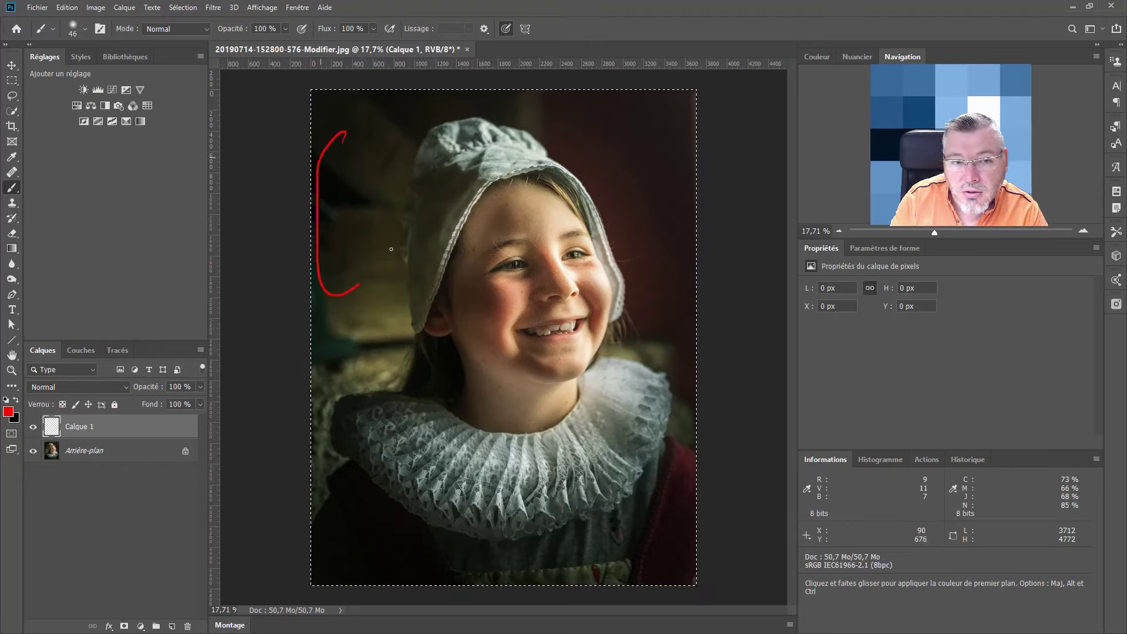
drag(391, 249, 336, 154)
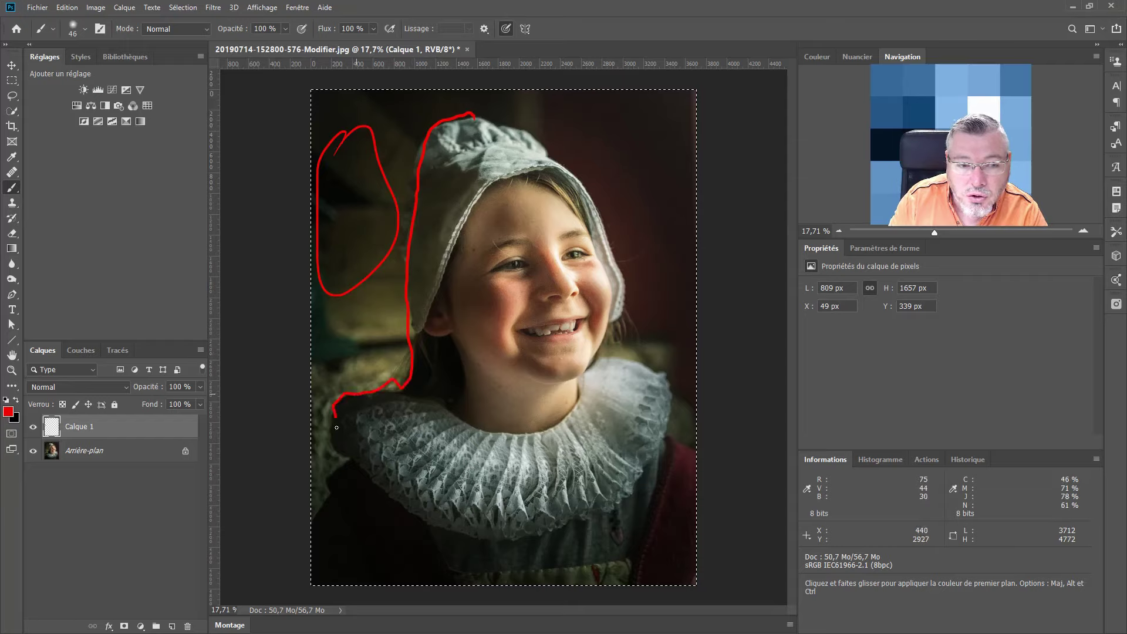
mouse_move(348, 465)
mouse_down()
mouse_move(322, 487)
mouse_move(311, 522)
mouse_up()
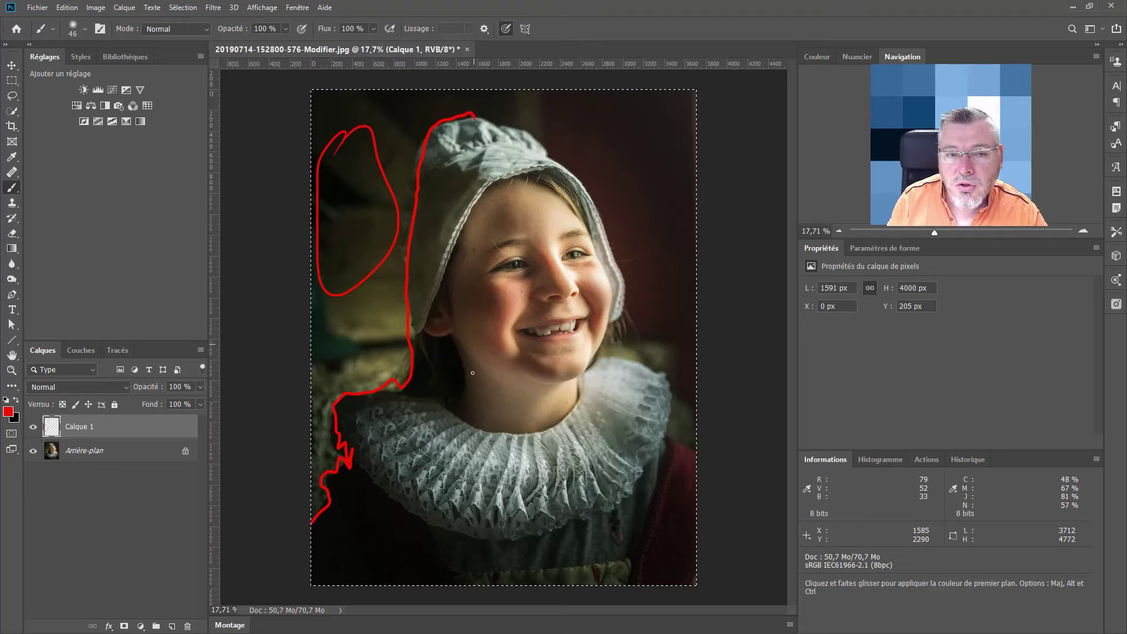
key(Delete)
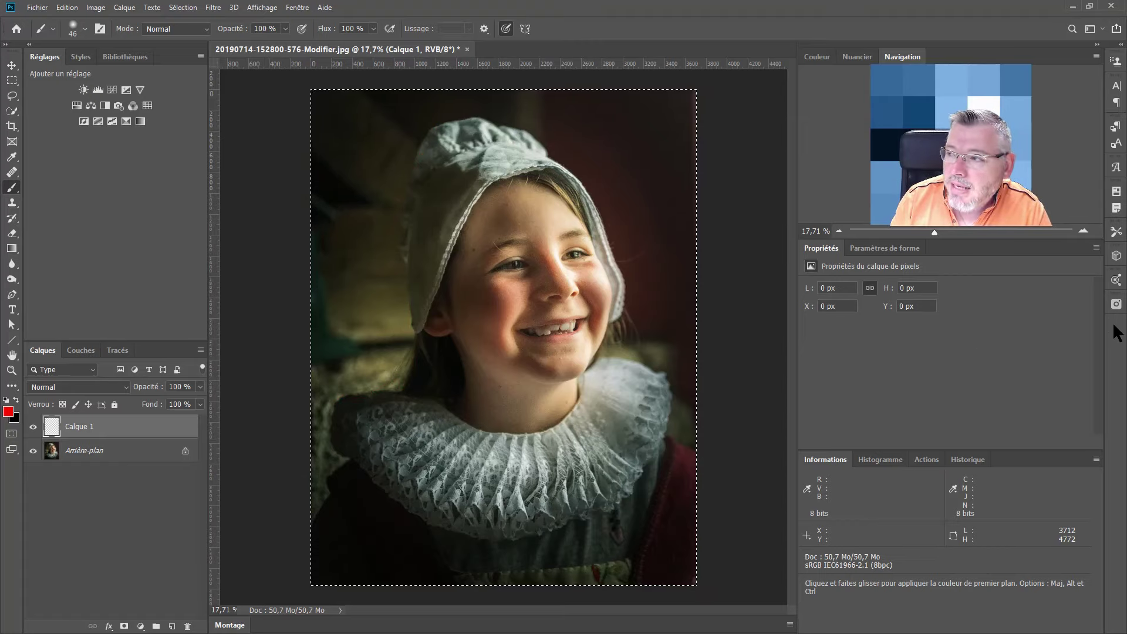
Step: Reset the selection to the whole canvas and make Calque 1 the active layer again
key(ctrl+d)
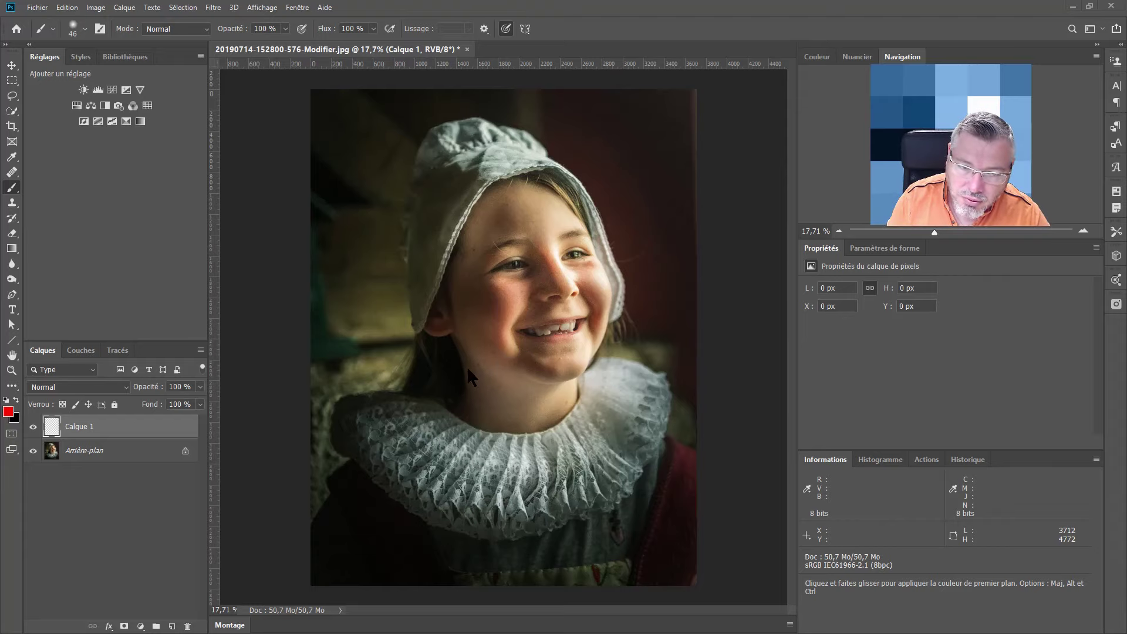
click(183, 531)
key(ctrl+a)
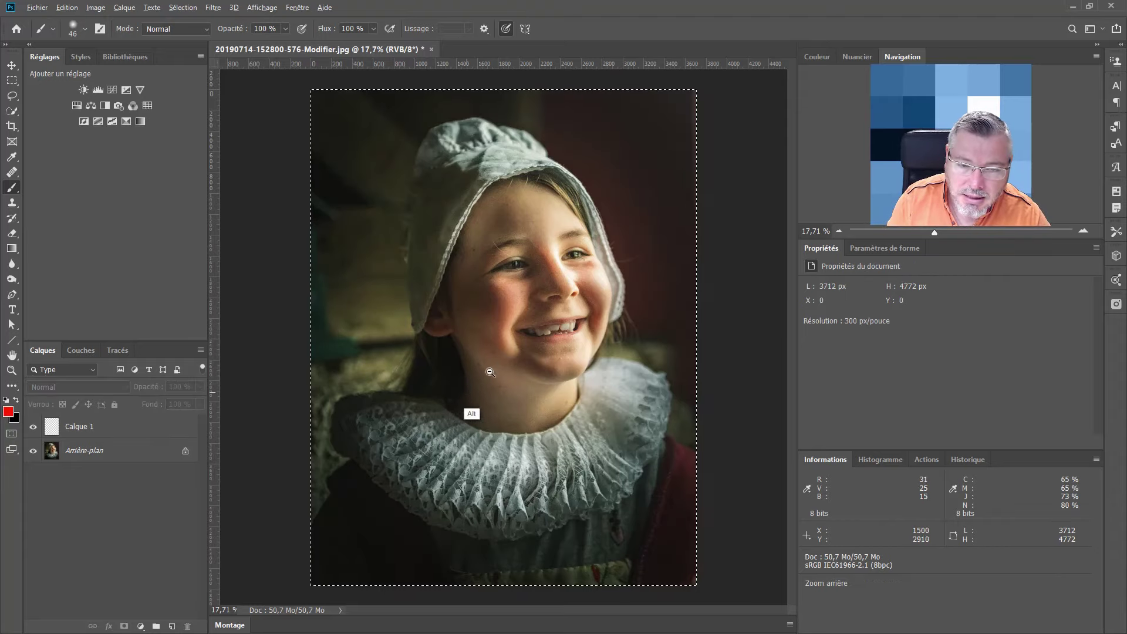
scroll(490, 372, up, 3)
scroll(530, 347, down, 1)
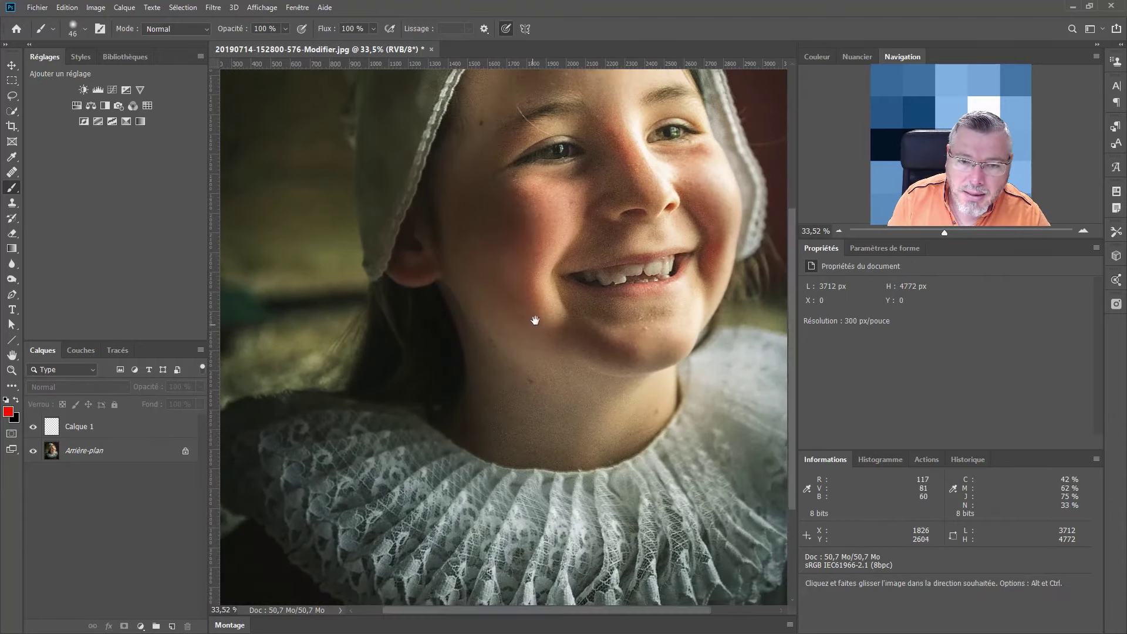
drag(535, 320, 541, 473)
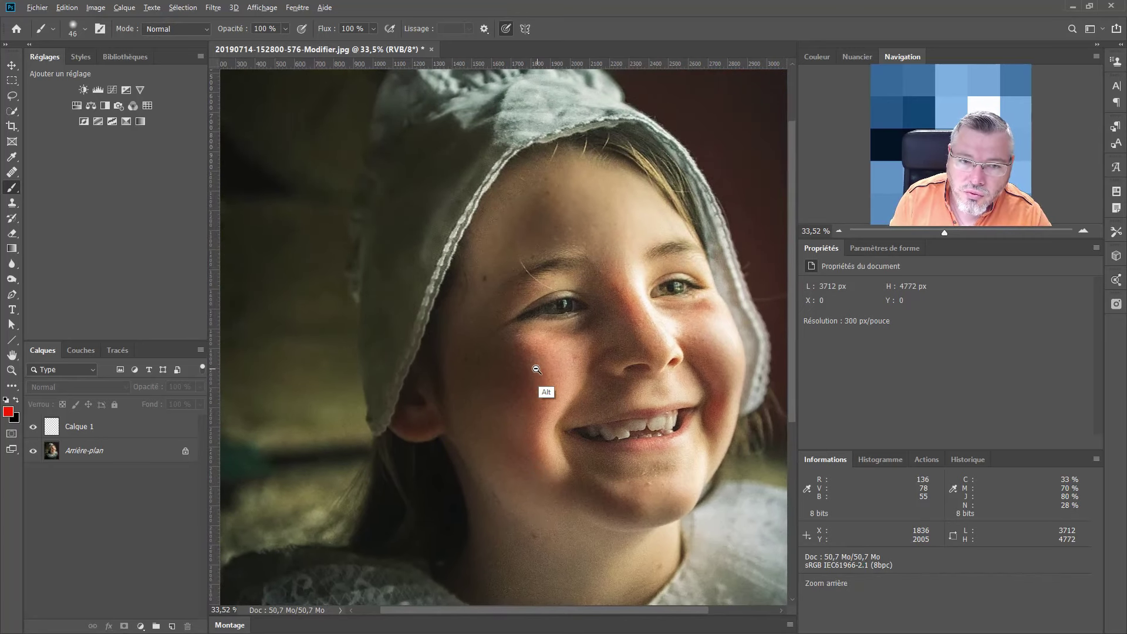
scroll(537, 369, up, 3)
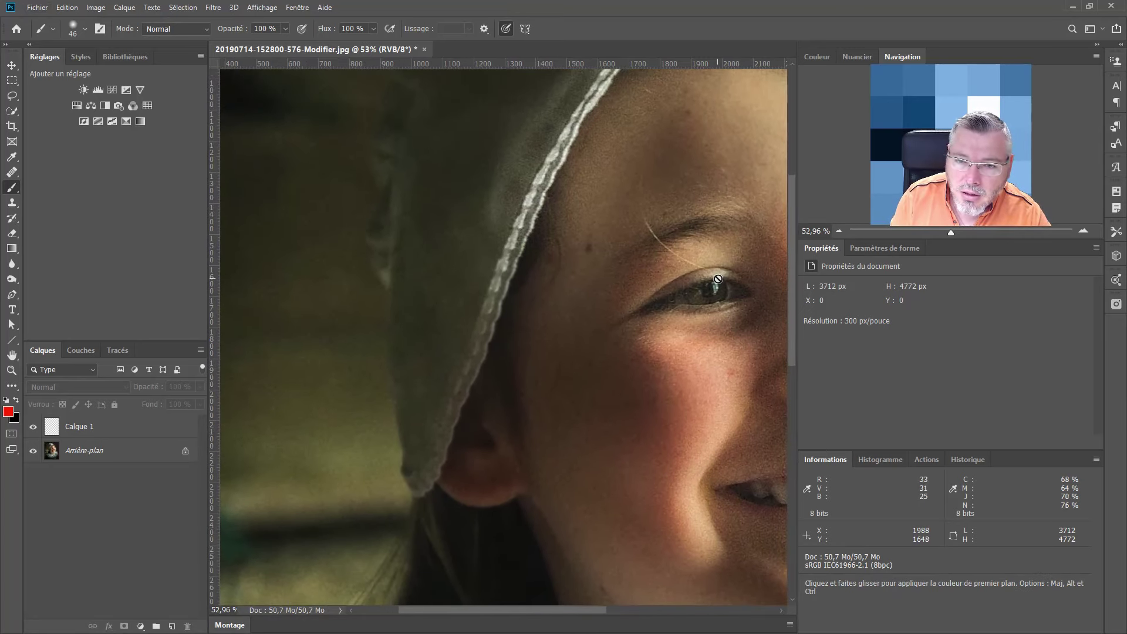
click(132, 426)
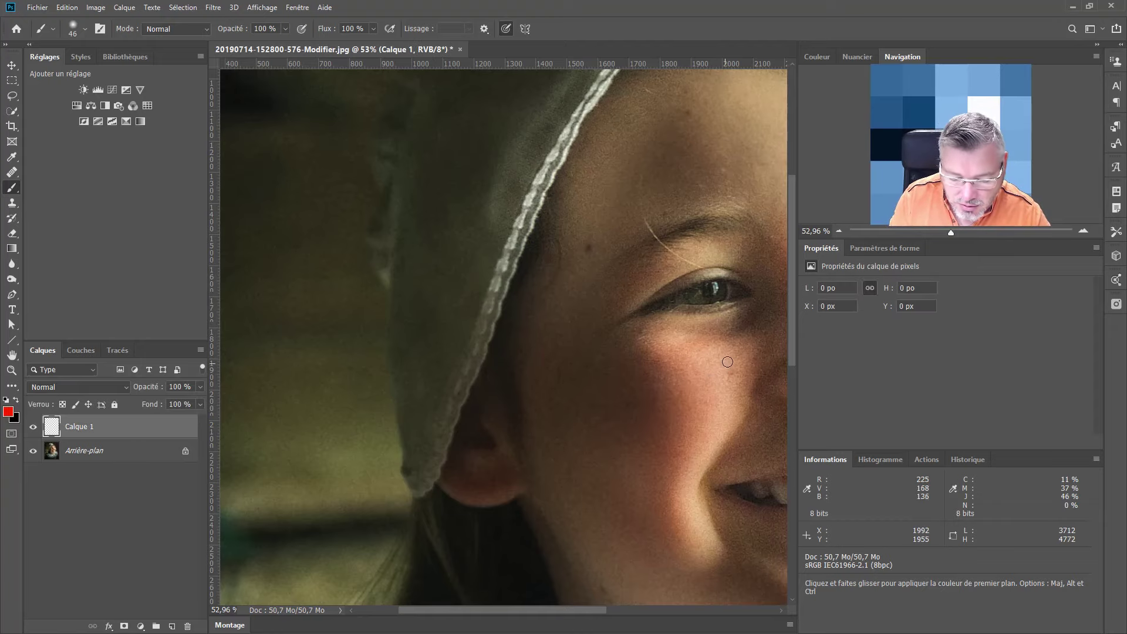
Step: Paint a red bracket about 2 by 5.25 inches along the shaded side of the face, from forehead to chin
scroll(730, 352, right, 3)
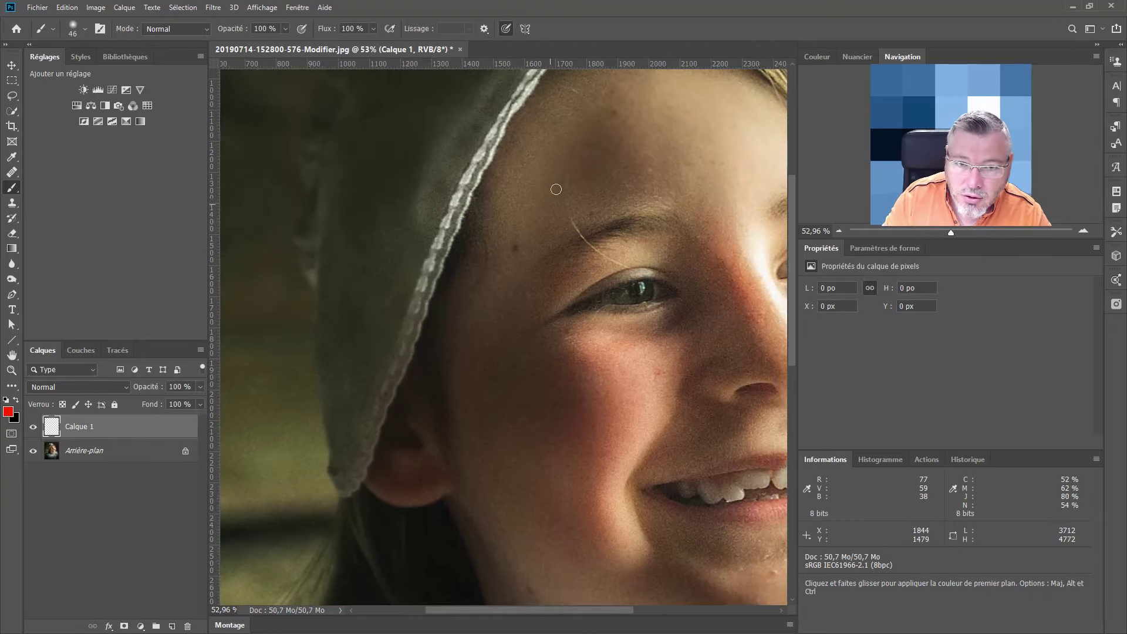
drag(559, 126, 564, 505)
drag(552, 144, 704, 122)
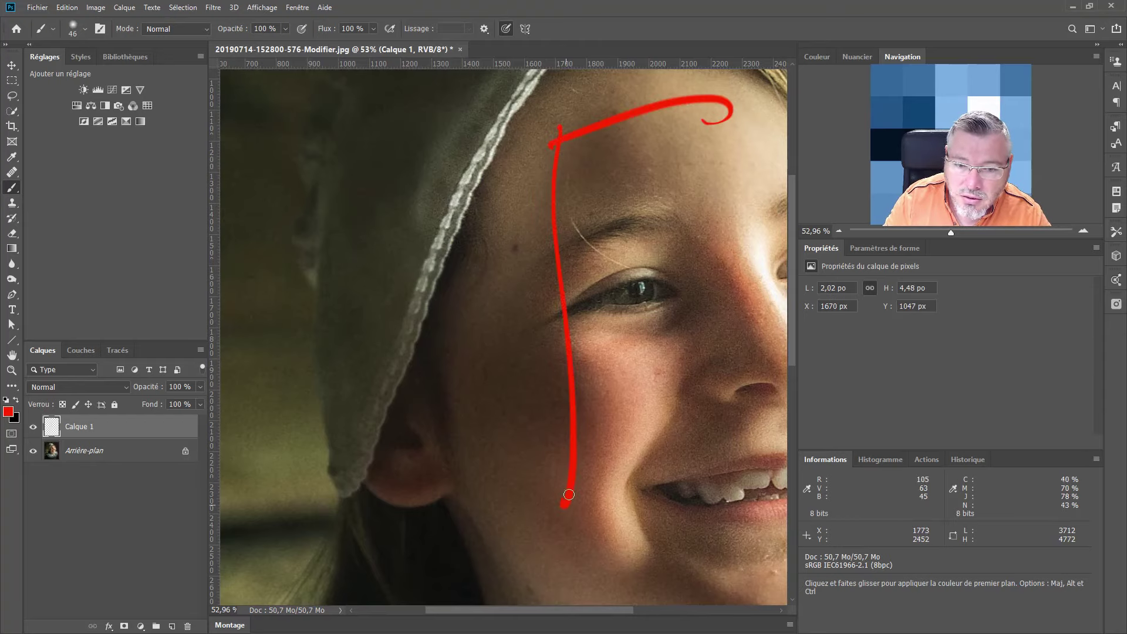
mouse_move(569, 469)
mouse_down()
mouse_move(649, 565)
mouse_move(681, 573)
mouse_up()
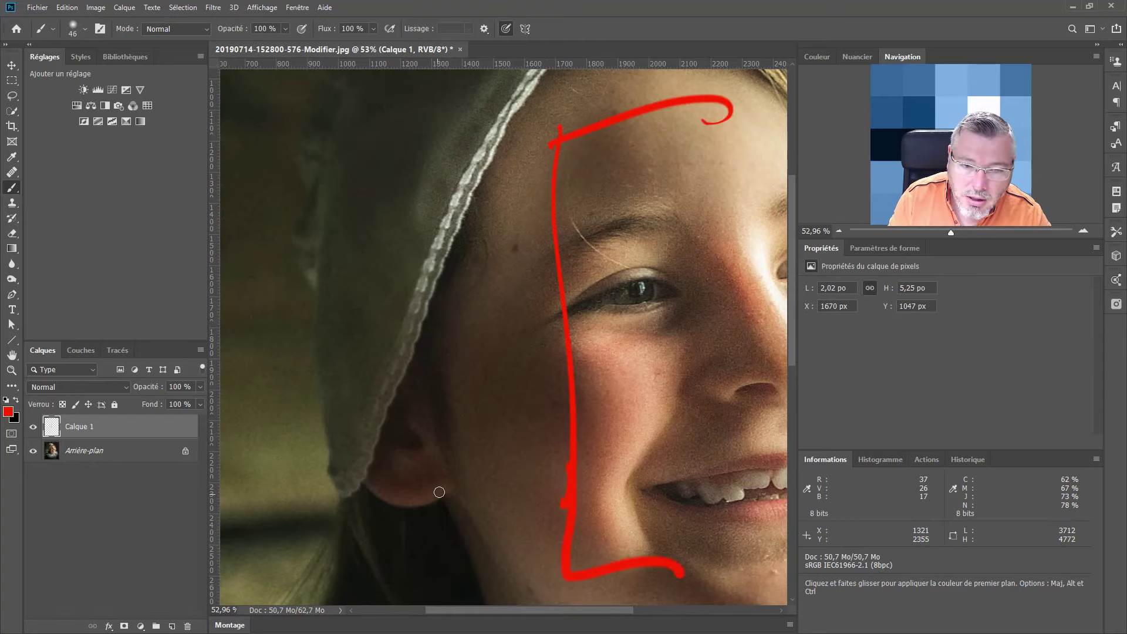
Step: Paint a red zigzag from the face bracket to the bonnet, and wavy strokes down the bonnet's back edge to the ruff
mouse_move(551, 334)
mouse_down()
mouse_move(414, 377)
mouse_move(339, 418)
mouse_up()
mouse_move(361, 132)
mouse_down()
mouse_move(332, 185)
mouse_move(306, 508)
mouse_up()
drag(390, 498, 536, 282)
mouse_move(493, 343)
mouse_down()
mouse_move(449, 405)
mouse_move(336, 451)
mouse_move(254, 521)
mouse_up()
drag(403, 516, 410, 311)
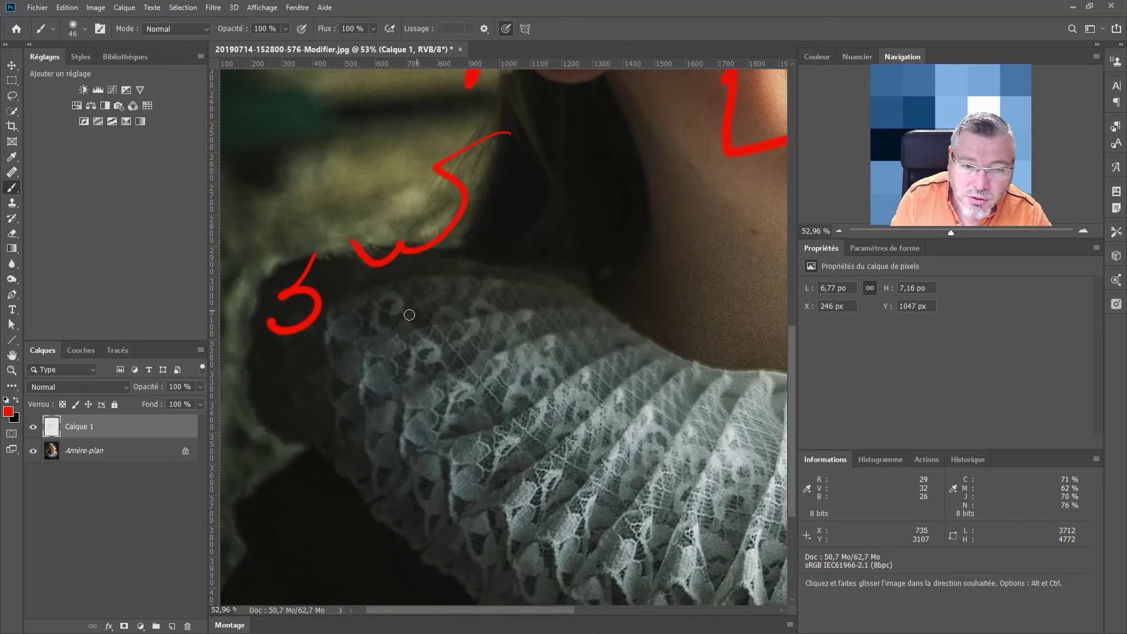
Step: Paint a red box around the lower front of the ruff with a hooked arrow across the lace above it
drag(637, 474, 481, 359)
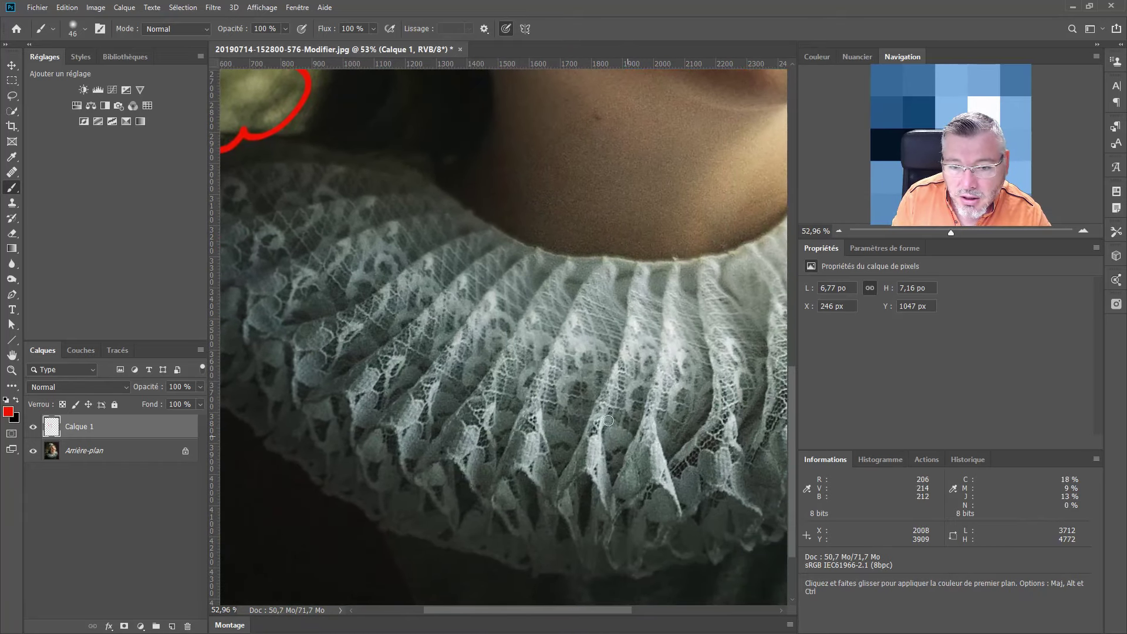
mouse_move(710, 364)
mouse_down()
mouse_move(679, 414)
mouse_move(635, 368)
mouse_move(433, 357)
mouse_up()
drag(351, 404, 735, 413)
mouse_move(345, 382)
mouse_down()
mouse_move(499, 580)
mouse_move(652, 569)
mouse_up()
drag(728, 387, 713, 549)
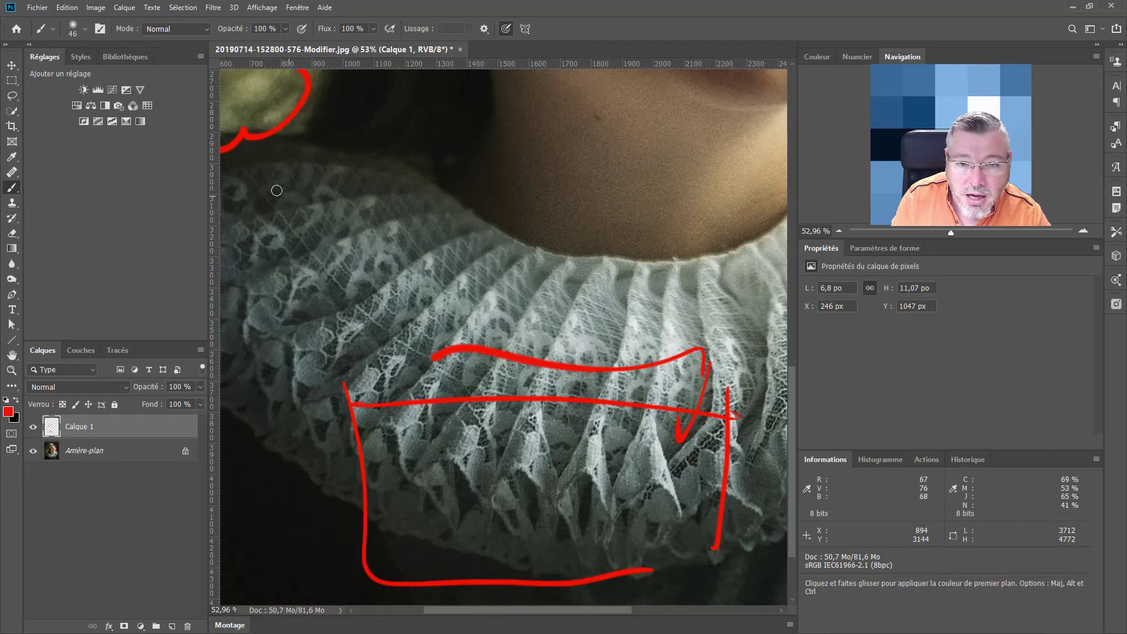
Step: Outline the girl's whole silhouette in red around the bonnet, ruff and both shoulders
drag(469, 310, 608, 428)
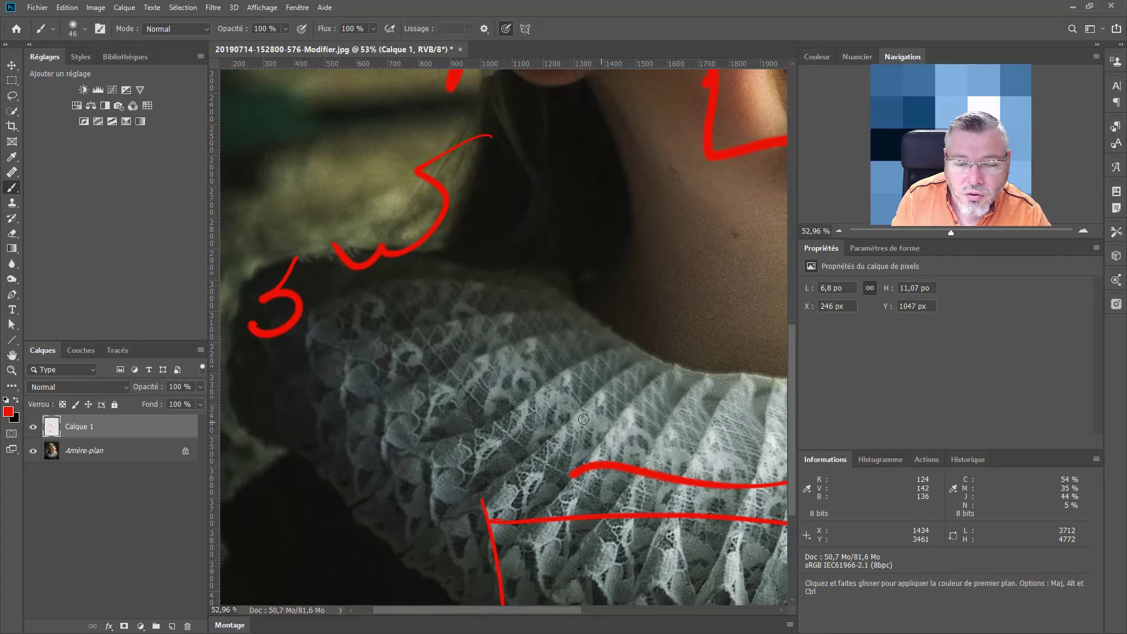
key(space)
key(ctrl+0)
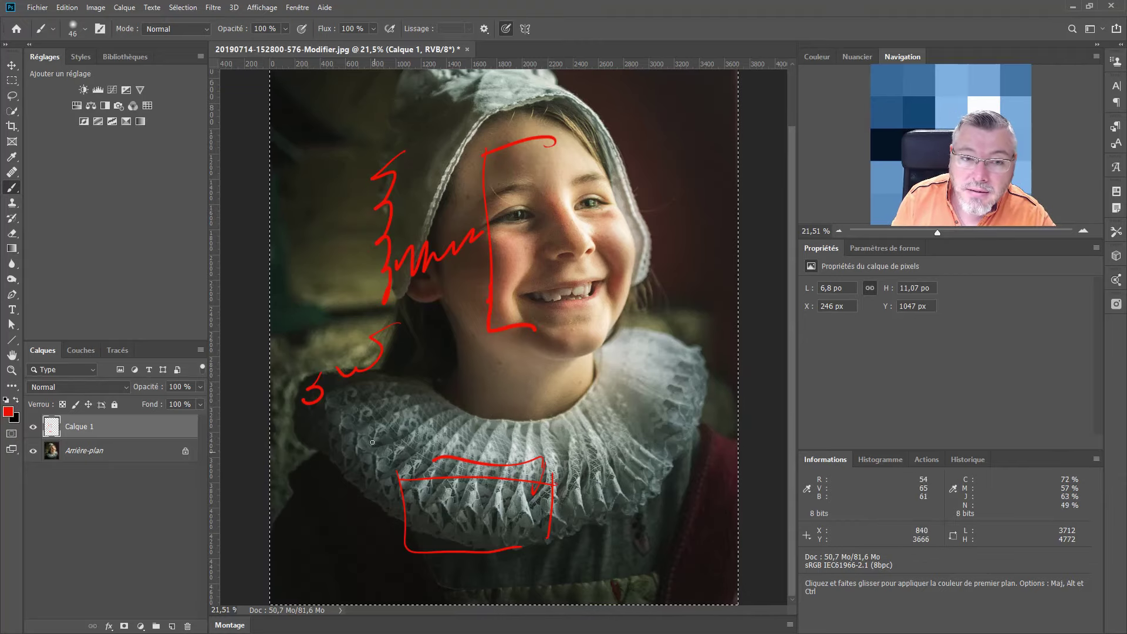
key(alt+space)
click(536, 403)
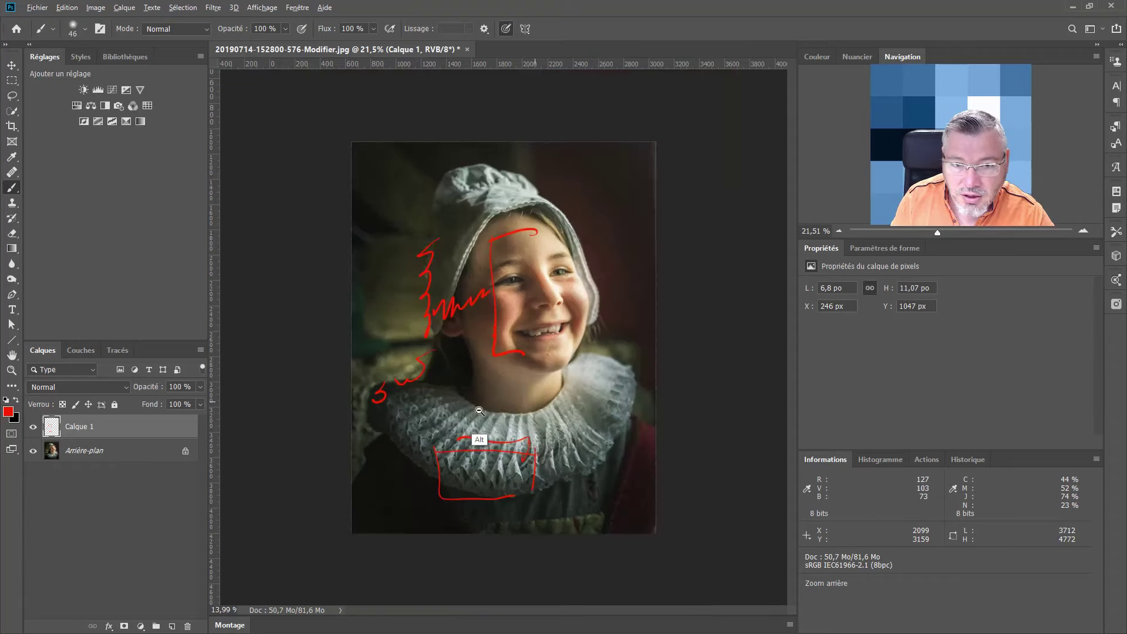
mouse_move(563, 191)
mouse_down()
mouse_move(521, 158)
mouse_move(468, 149)
mouse_move(434, 161)
mouse_move(419, 375)
mouse_move(345, 411)
mouse_move(372, 443)
mouse_move(341, 472)
mouse_move(337, 498)
mouse_up()
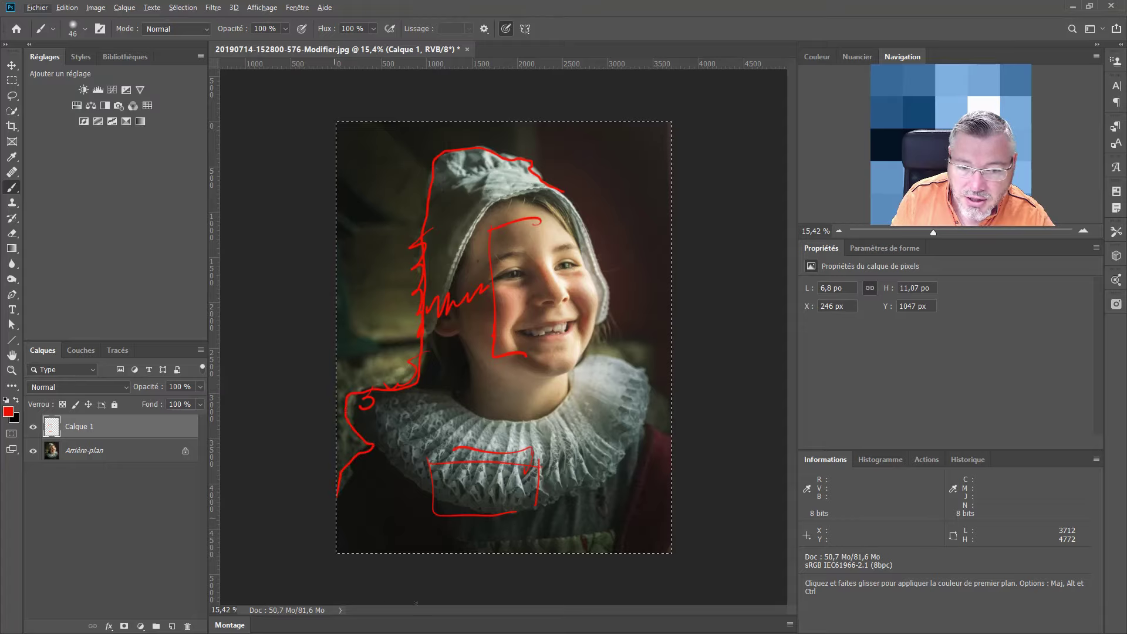
mouse_move(671, 457)
mouse_down()
mouse_move(587, 356)
mouse_move(610, 283)
mouse_move(569, 196)
mouse_up()
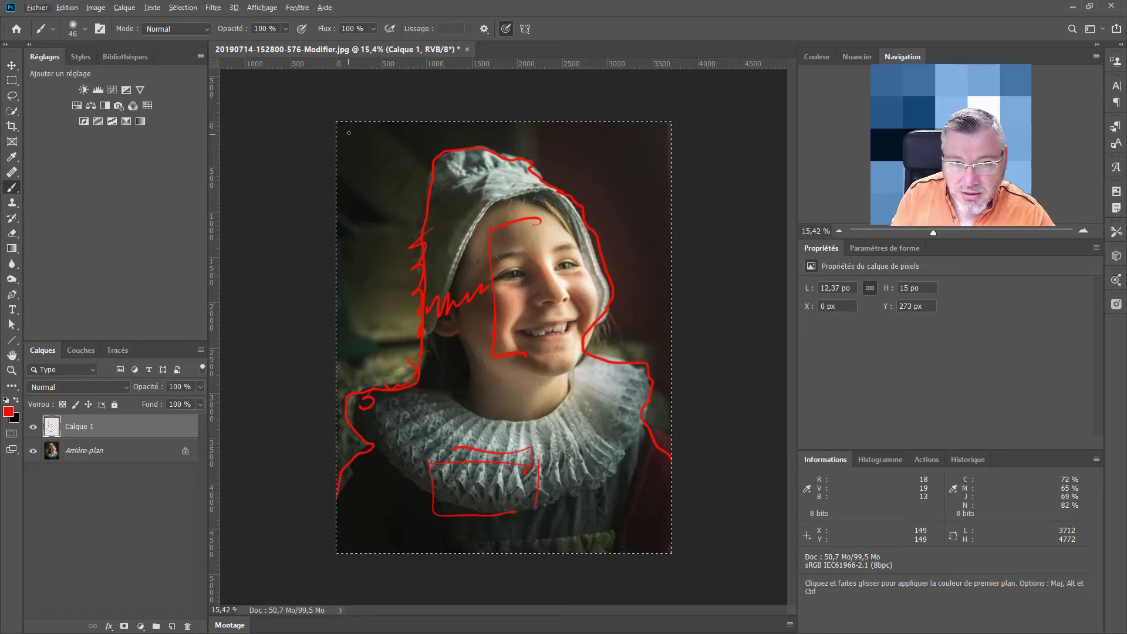
Step: Mark the background on both sides of the silhouette with red zigzag strokes, and clear all annotations from the layer
mouse_move(367, 125)
mouse_down()
mouse_move(330, 262)
mouse_move(355, 296)
mouse_move(417, 231)
mouse_move(375, 347)
mouse_up()
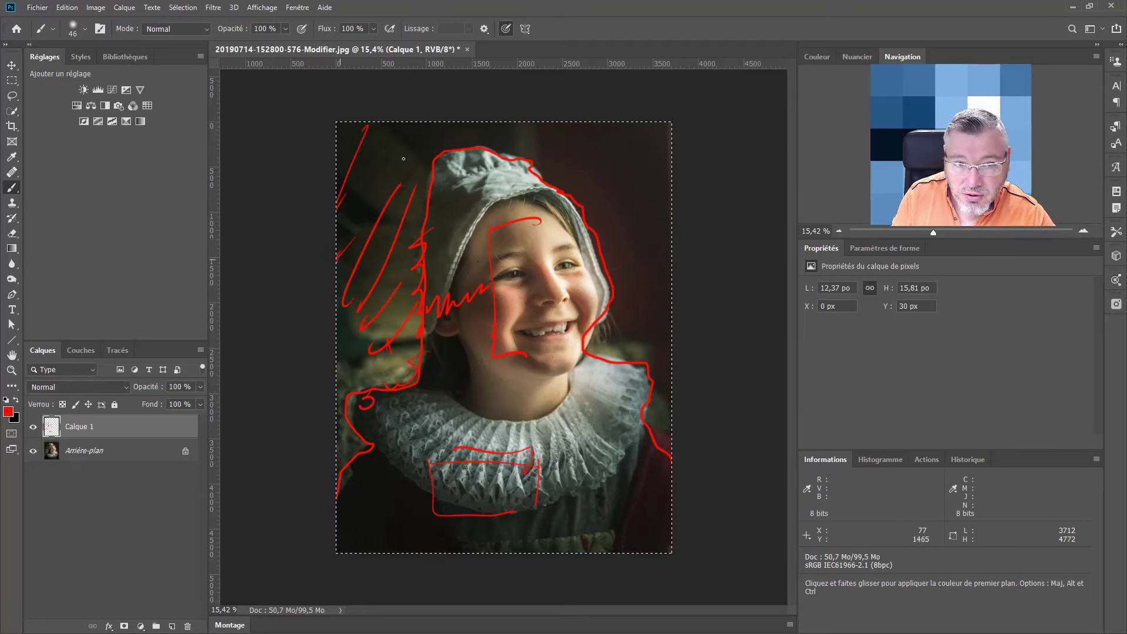
drag(340, 258, 425, 194)
drag(581, 203, 669, 222)
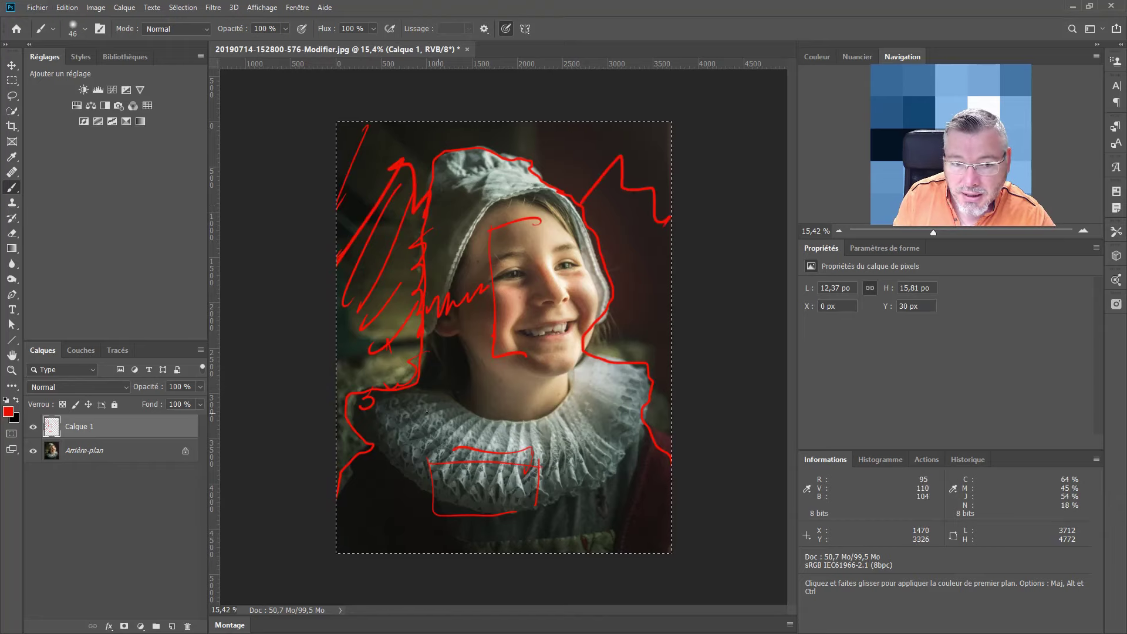
drag(372, 428, 479, 402)
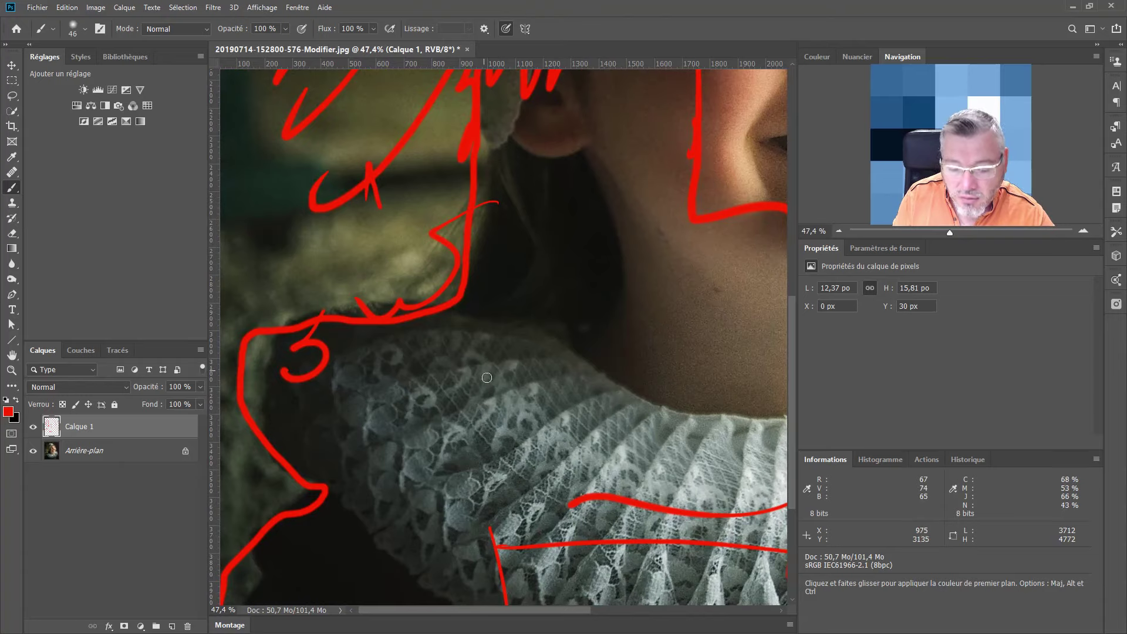
mouse_move(491, 390)
mouse_down()
mouse_move(428, 465)
mouse_move(411, 428)
mouse_up()
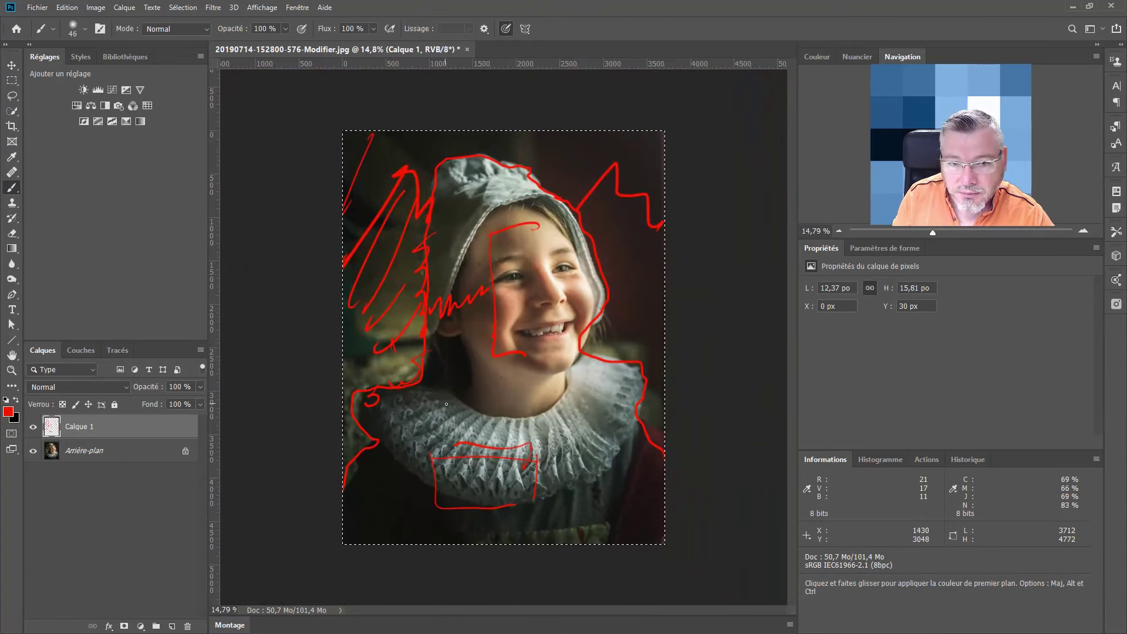
key(Delete)
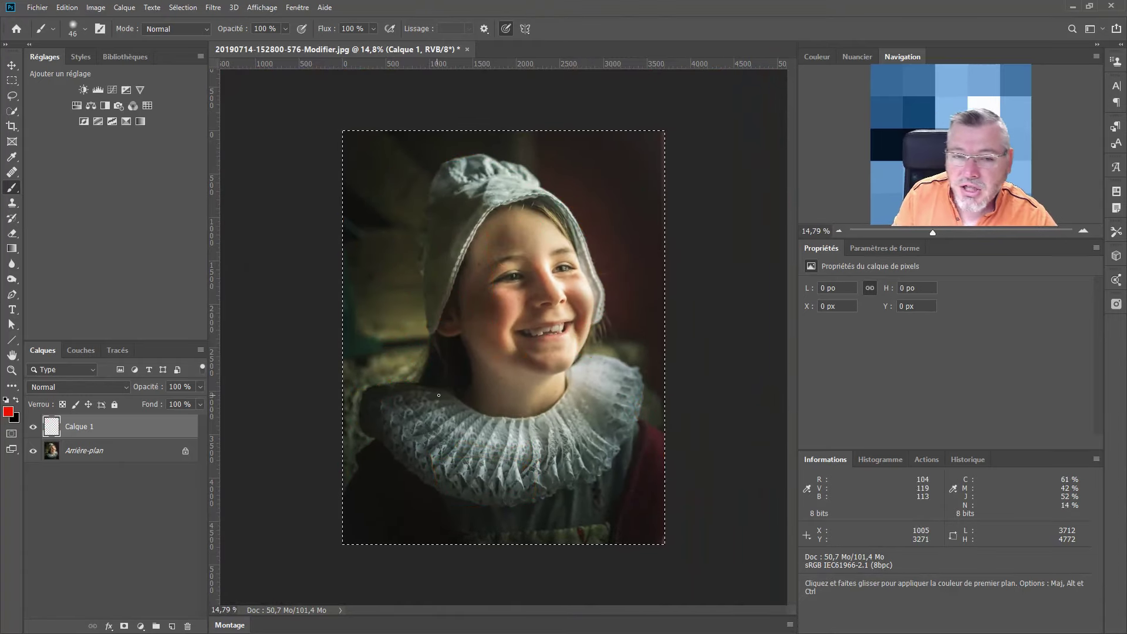
Step: Paint a wavy red line across the neck just above the ruff, and clear it from the layer
click(392, 376)
drag(407, 376, 631, 372)
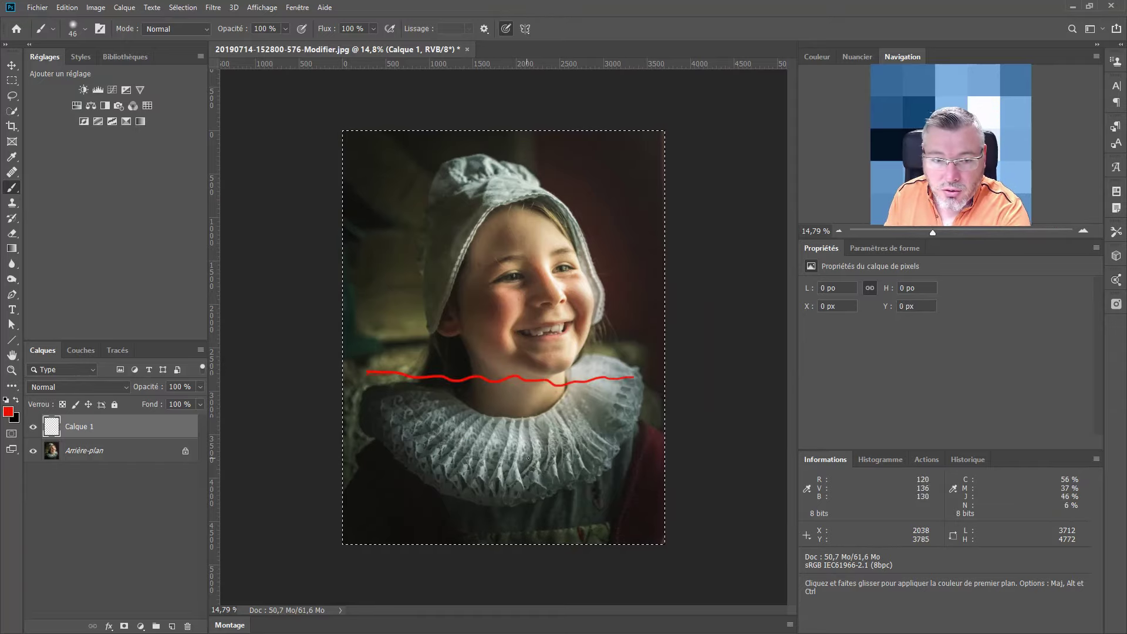
key(Delete)
Step: Paint a straight red line across the neck above the ruff, with a vertical tick and a scribbled symbol at each end
click(371, 376)
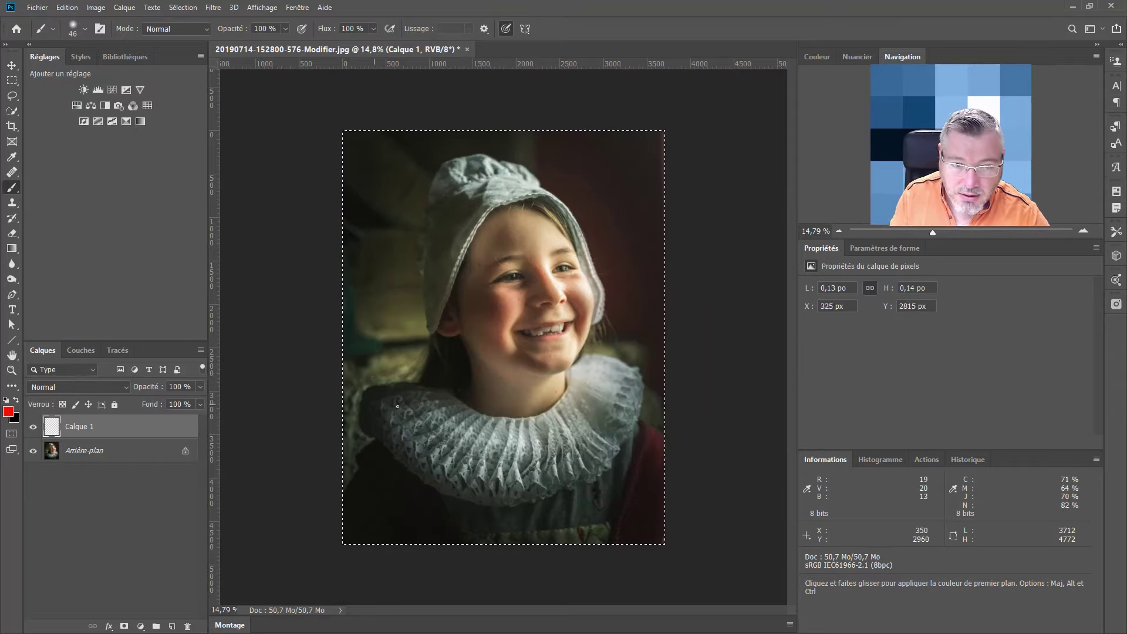
shift+click(635, 382)
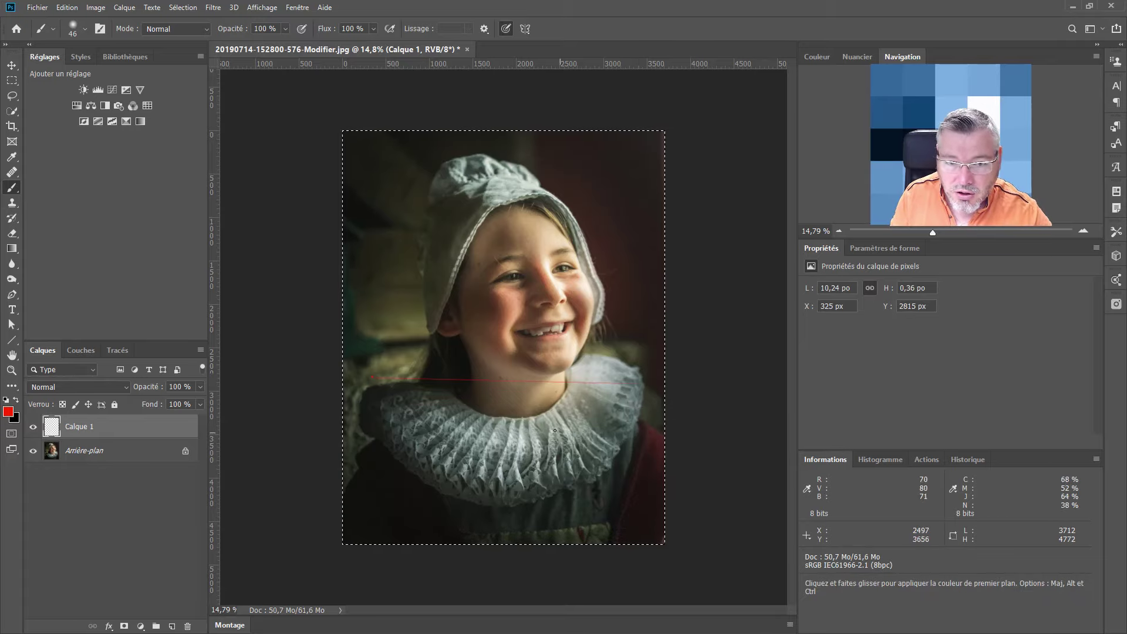
key(ctrl+space)
drag(449, 412, 511, 393)
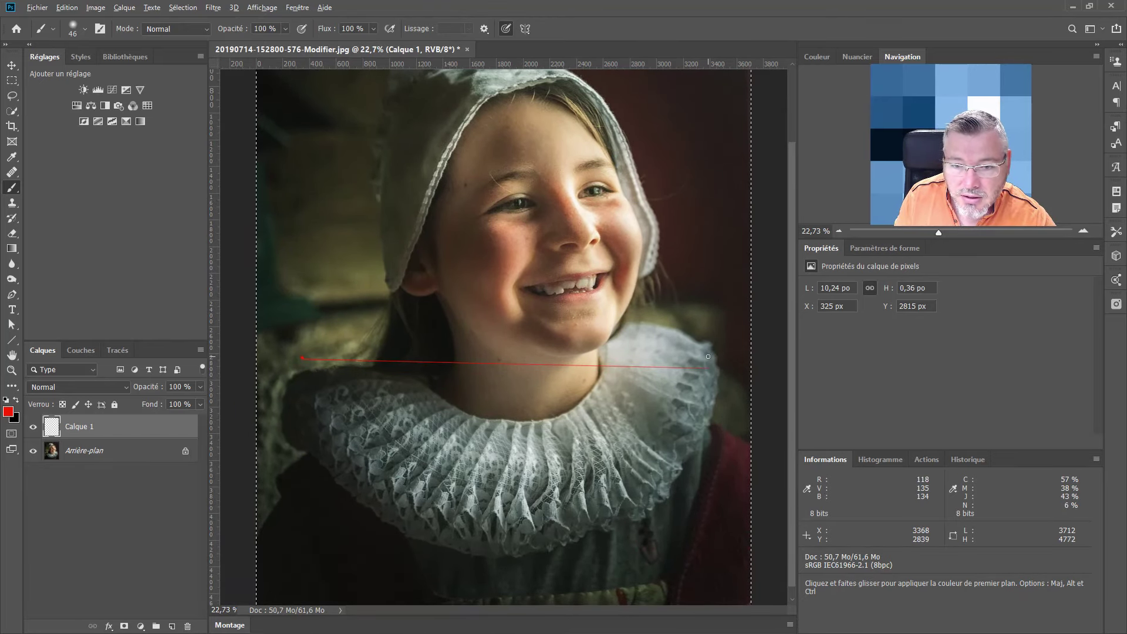
drag(708, 351, 709, 392)
mouse_move(302, 371)
mouse_down()
mouse_move(270, 354)
mouse_move(293, 359)
mouse_up()
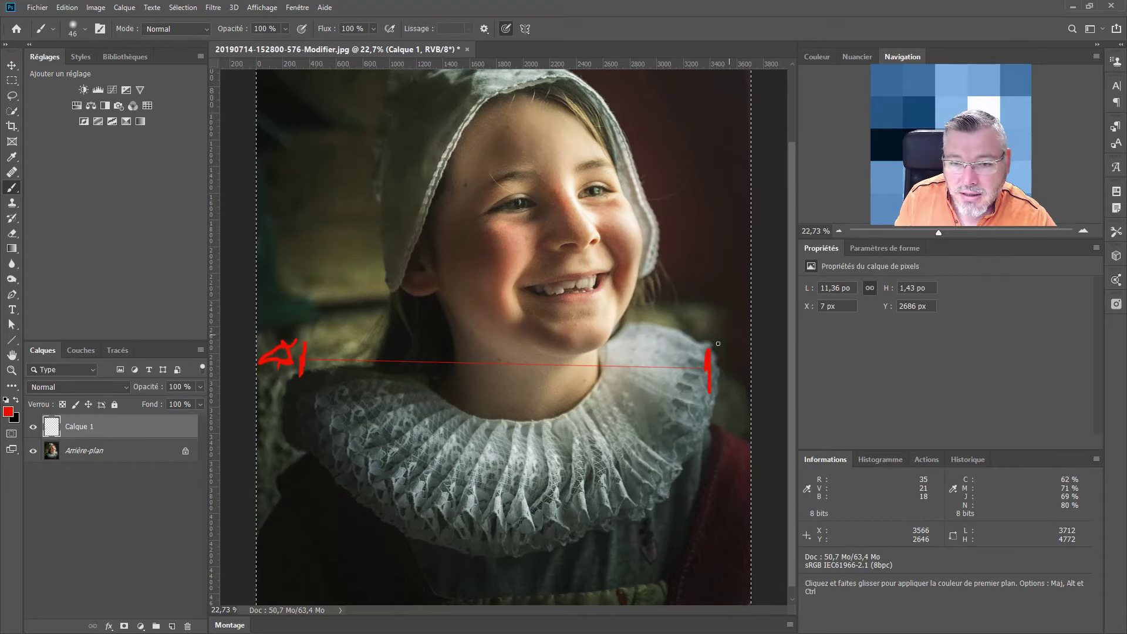
drag(725, 298, 736, 302)
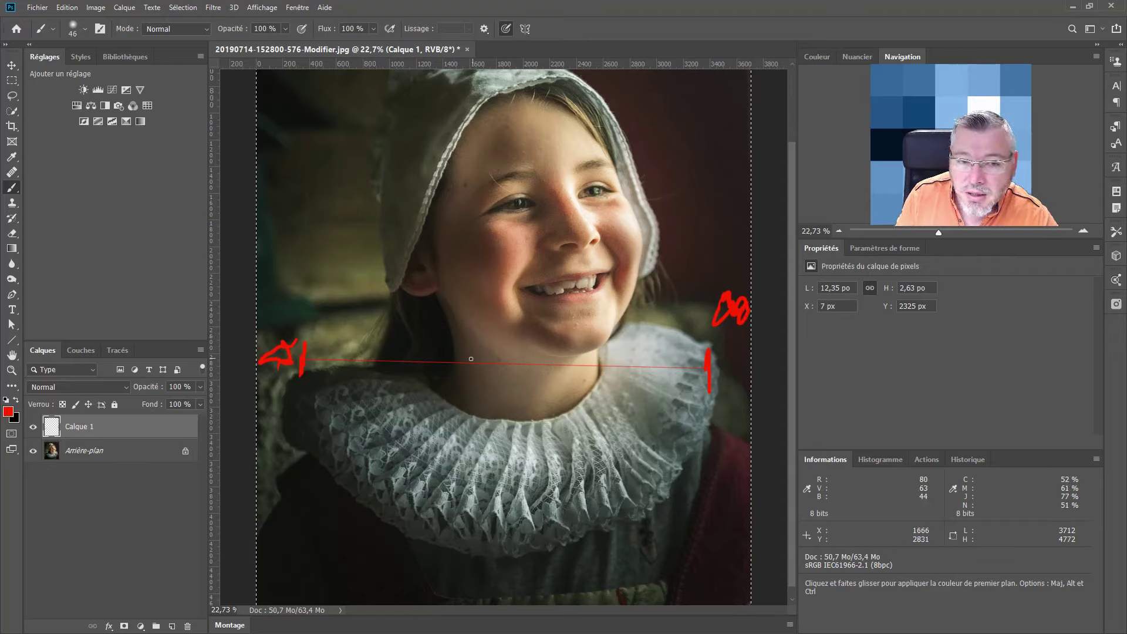
Step: Paint two vertical ticks across the red line at the hair and below the mouth, and zigzag over both outer sections
drag(415, 316, 417, 367)
drag(526, 315, 525, 387)
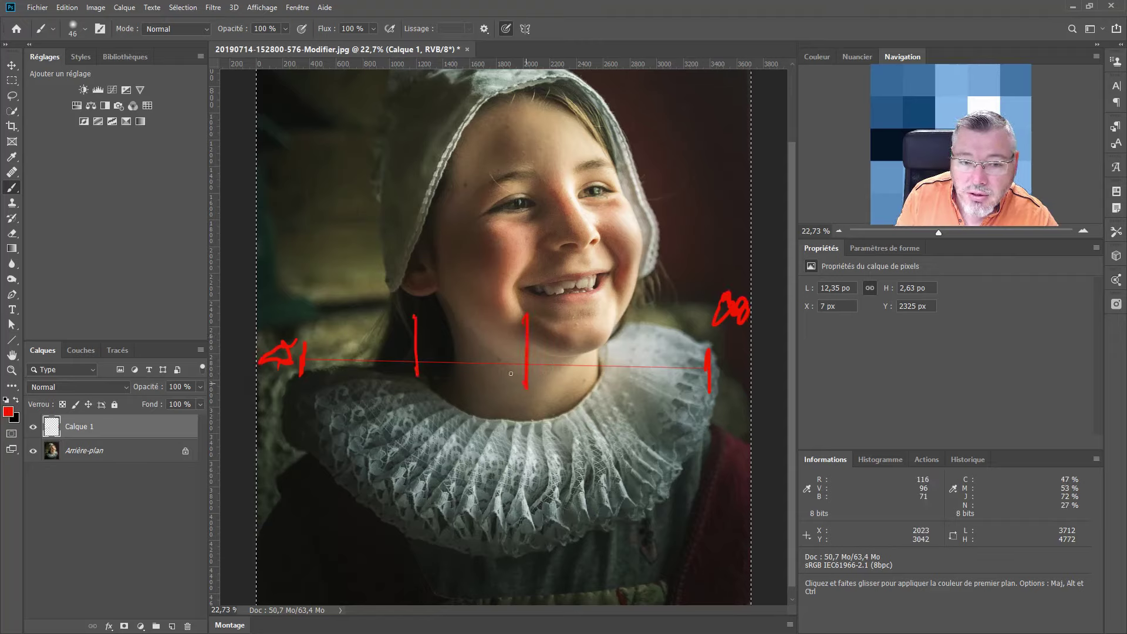
drag(324, 384, 402, 322)
mouse_move(560, 338)
mouse_down()
mouse_move(593, 353)
mouse_move(684, 352)
mouse_move(675, 402)
mouse_up()
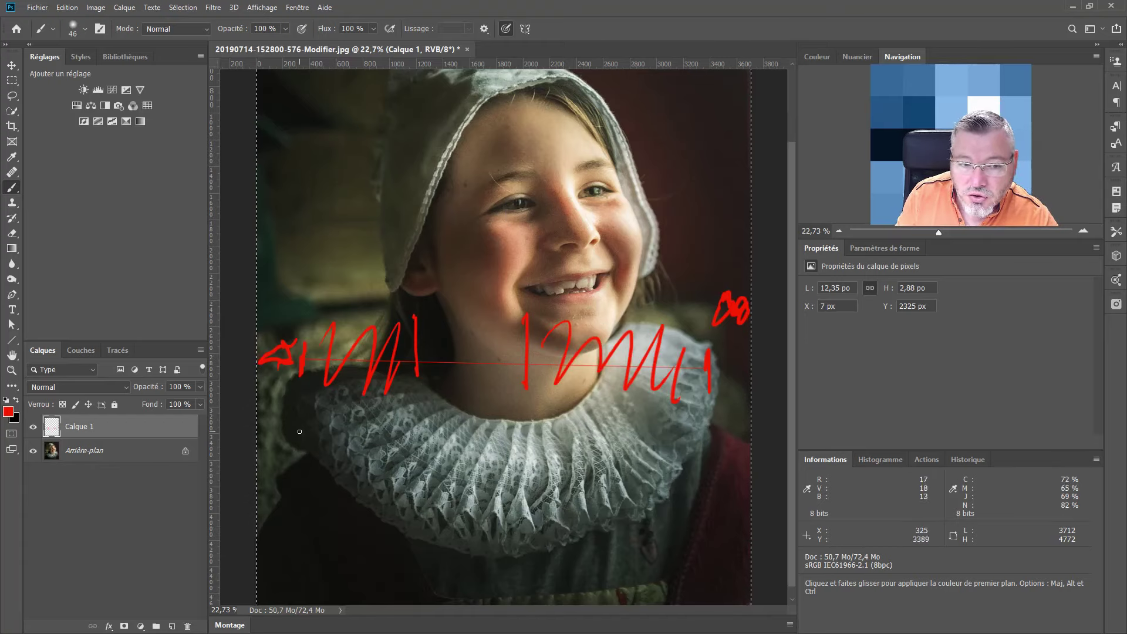
Step: Paint a wavy red line between two end ticks across the ruff with straight strokes above it, and clear all annotations from the layer
mouse_move(300, 470)
mouse_down()
mouse_move(699, 452)
mouse_move(703, 486)
mouse_up()
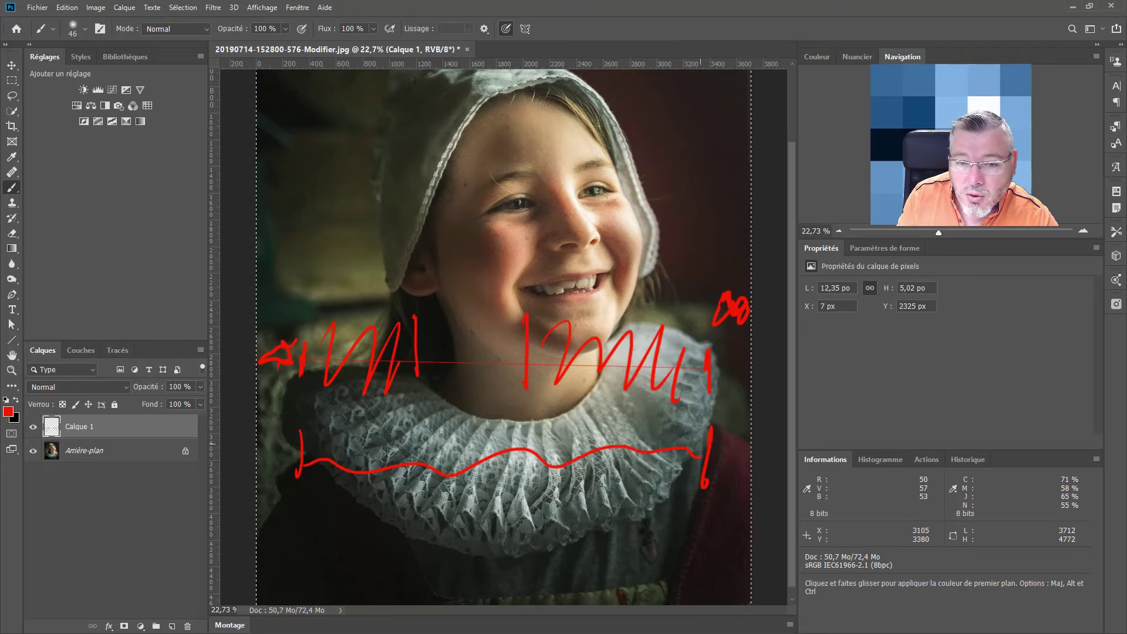
drag(653, 456, 641, 438)
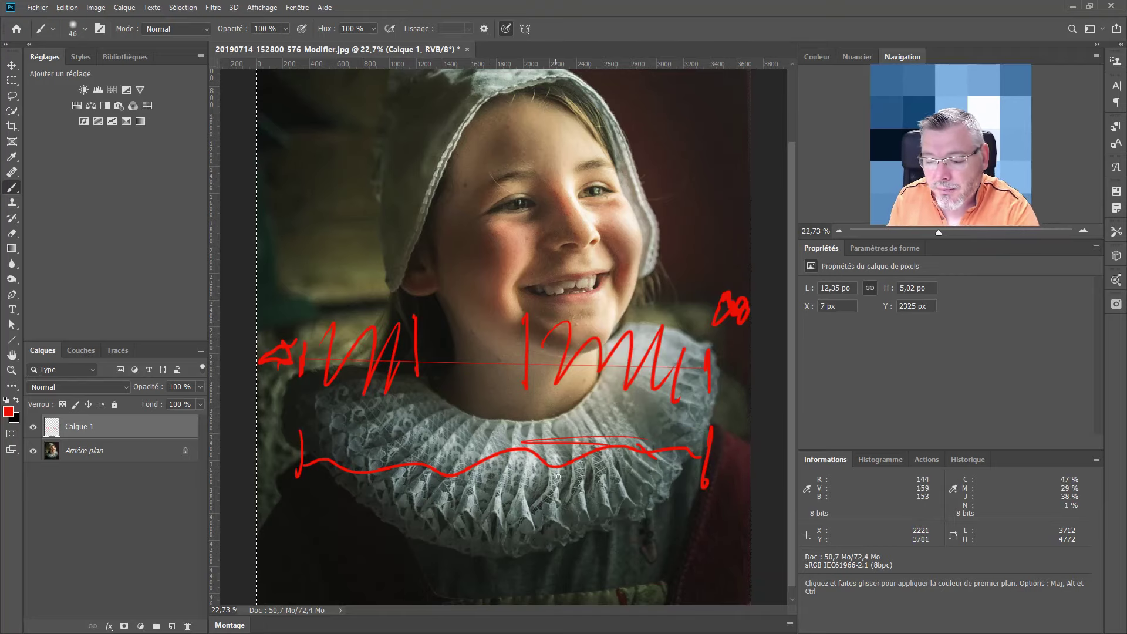
key(Delete)
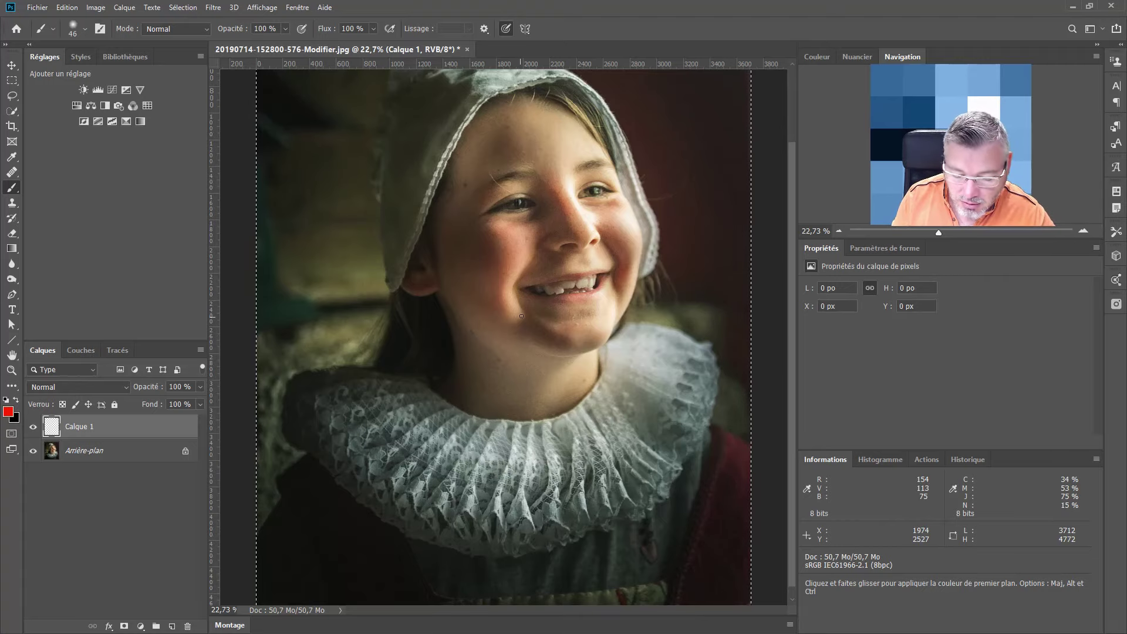
Step: Examine the blurred background and the edge of the hair and ruff on the shadow side of the portrait
scroll(499, 347, down, 1)
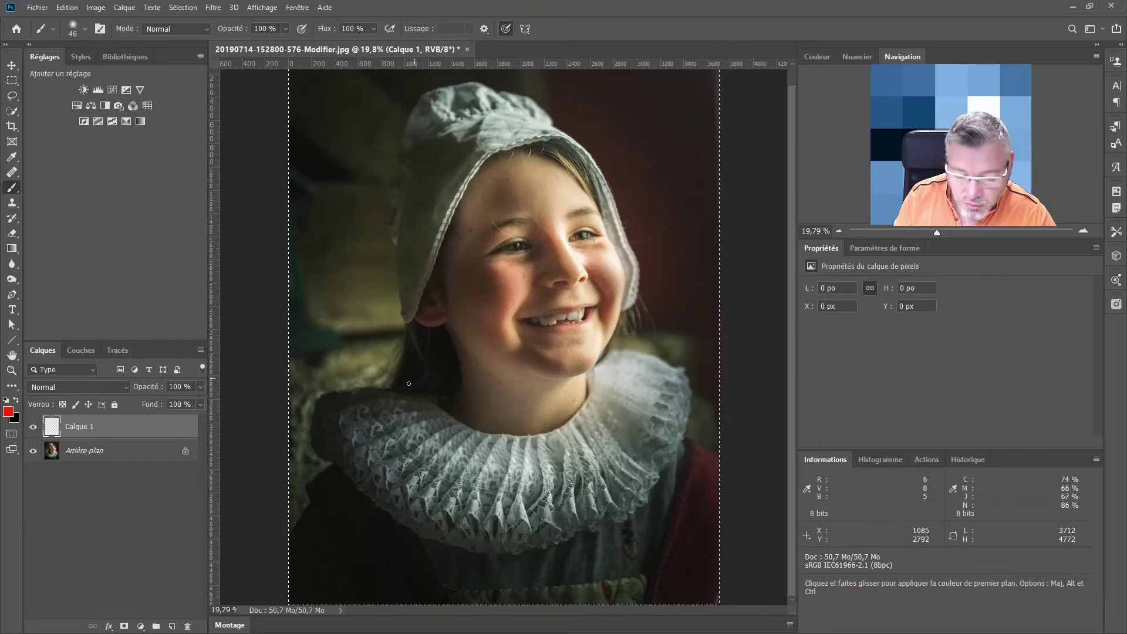
scroll(409, 384, up, 2)
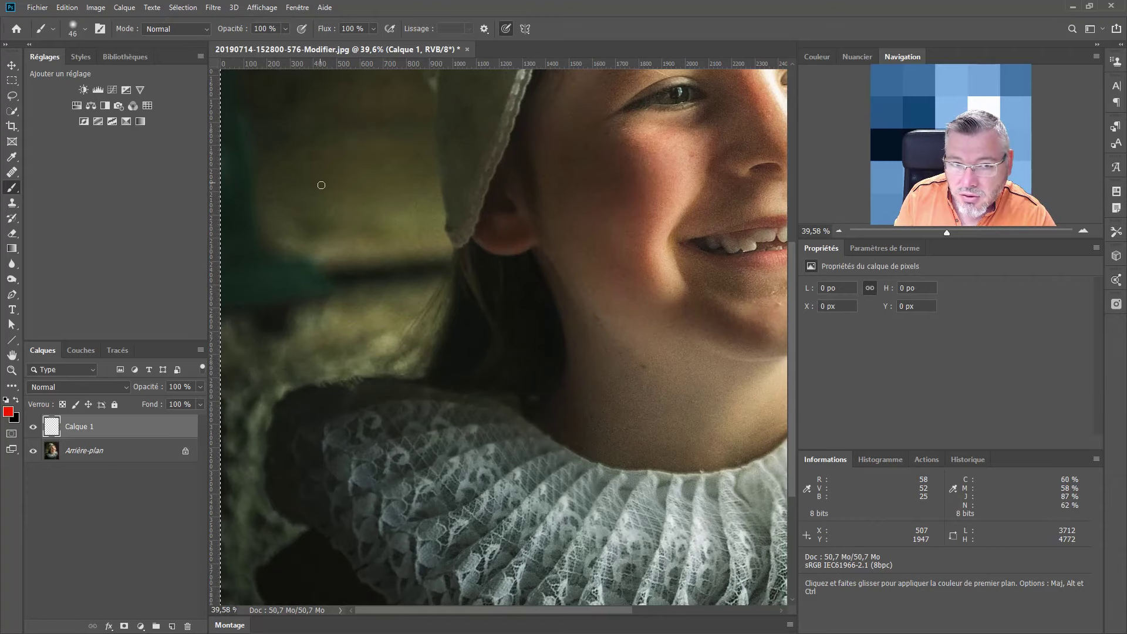
scroll(375, 261, down, 2)
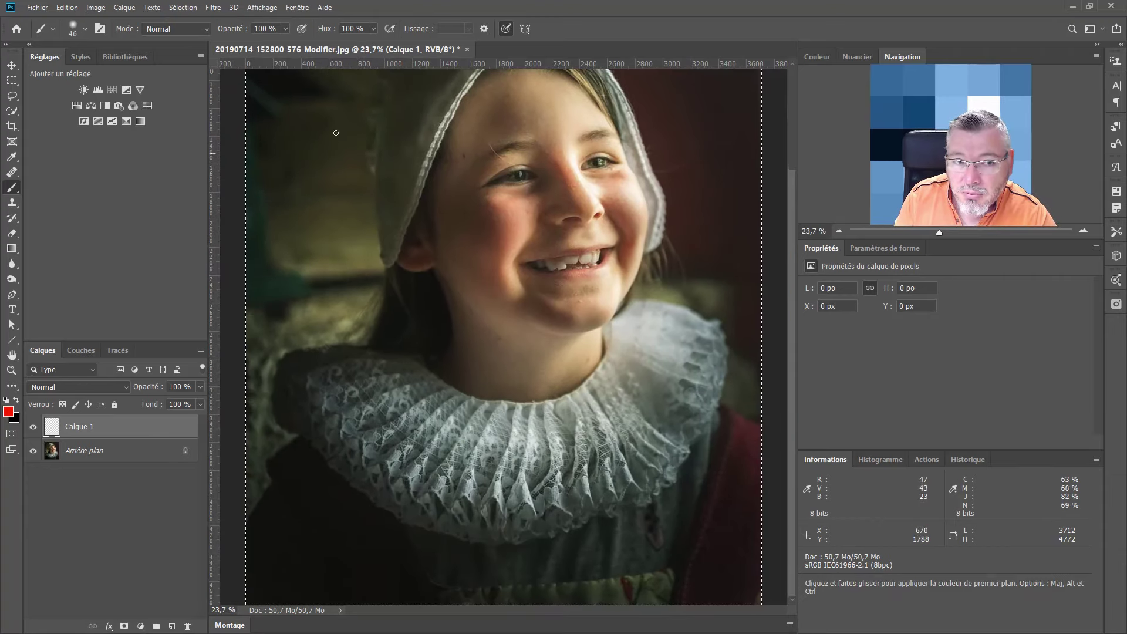
scroll(352, 401, up, 2)
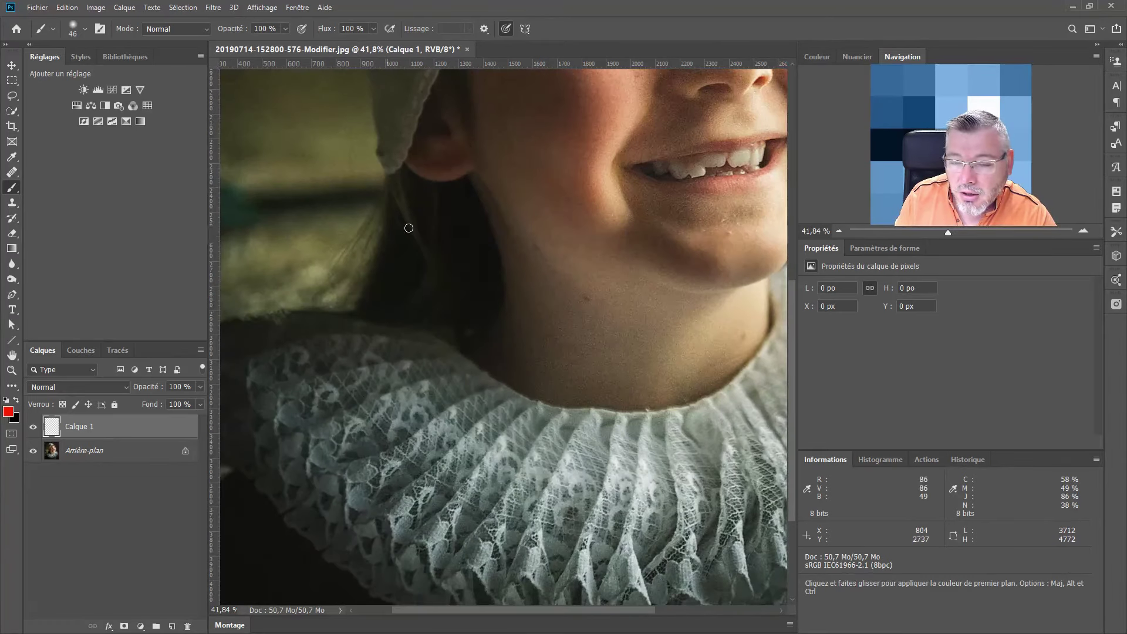
scroll(407, 415, down, 3)
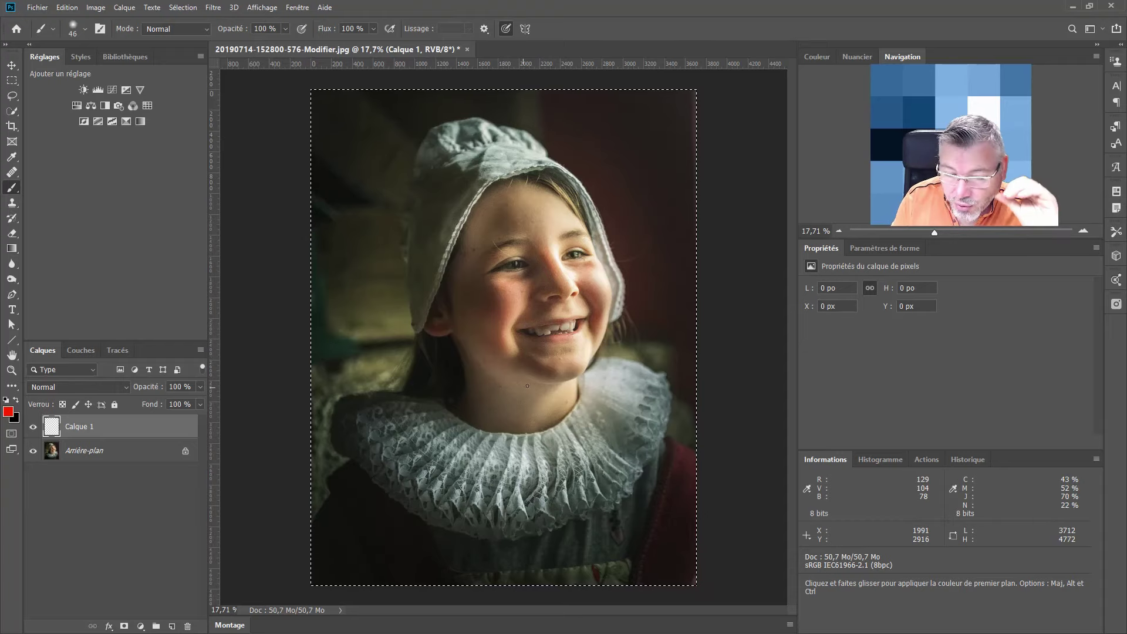
Step: Examine the light-to-shadow transitions on the cheek, nose, eyes and mouth up close
scroll(567, 310, up, 5)
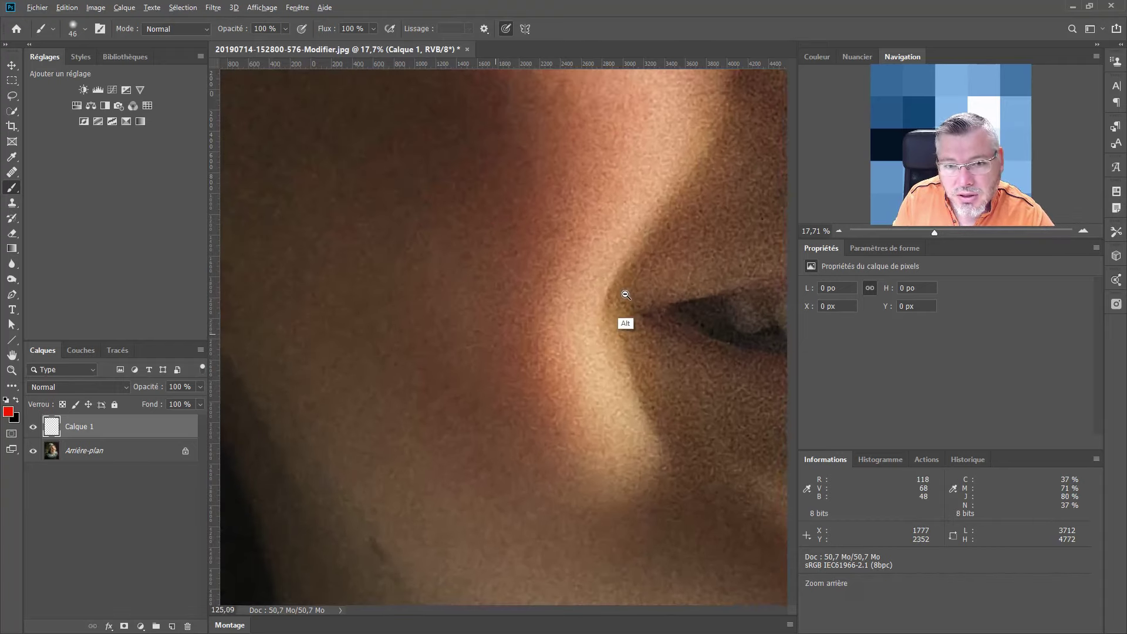
scroll(624, 297, down, 2)
drag(581, 291, 390, 377)
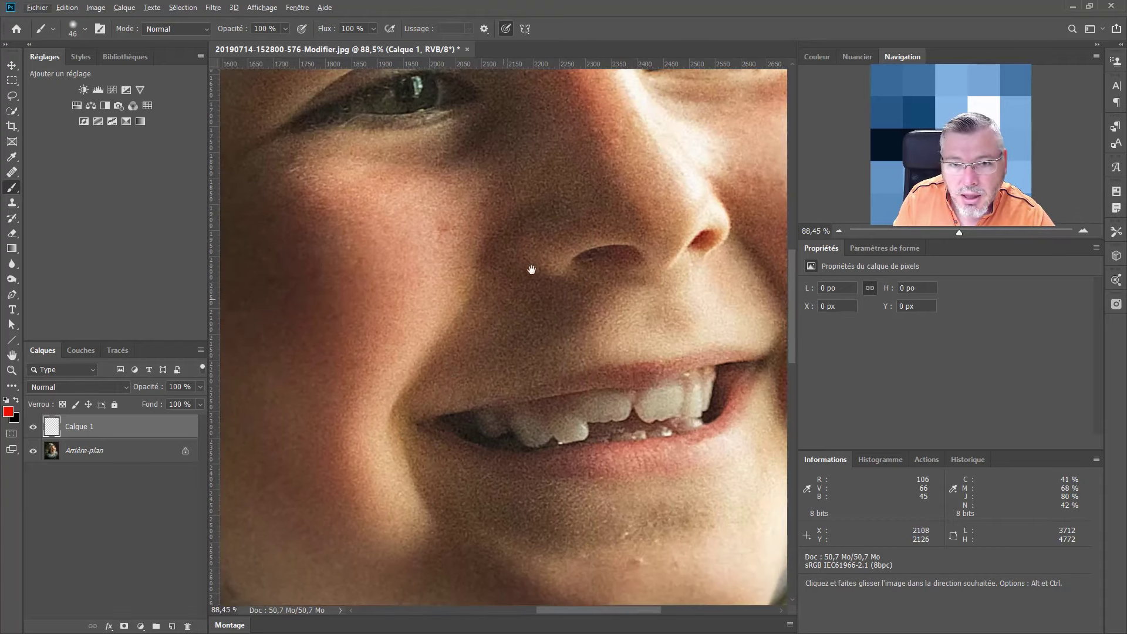
drag(483, 347, 498, 428)
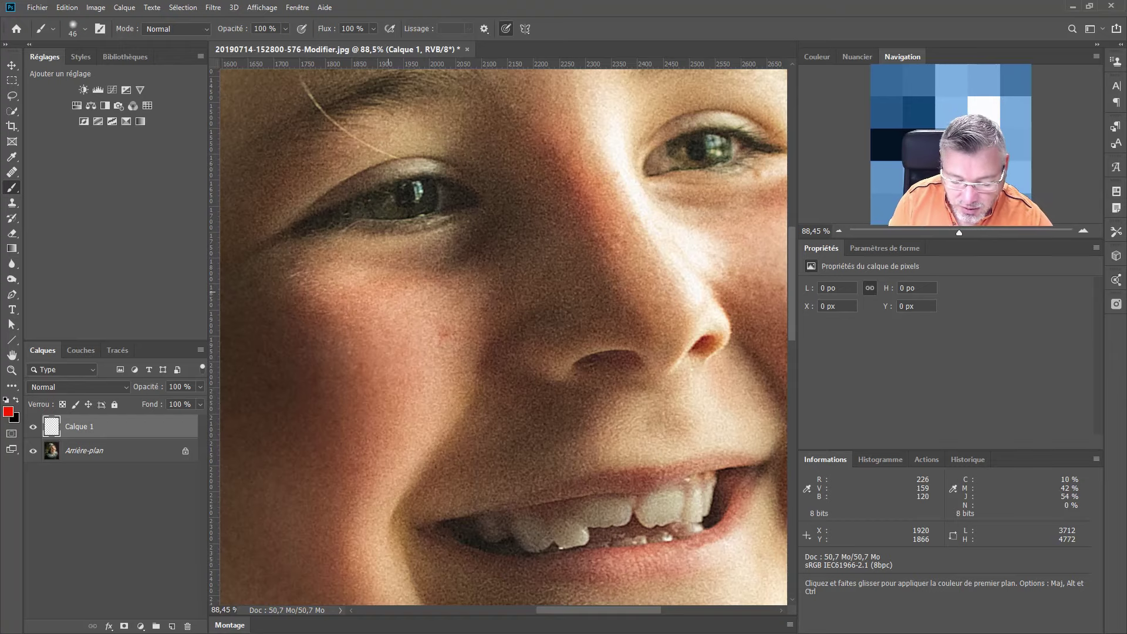
drag(554, 291, 478, 324)
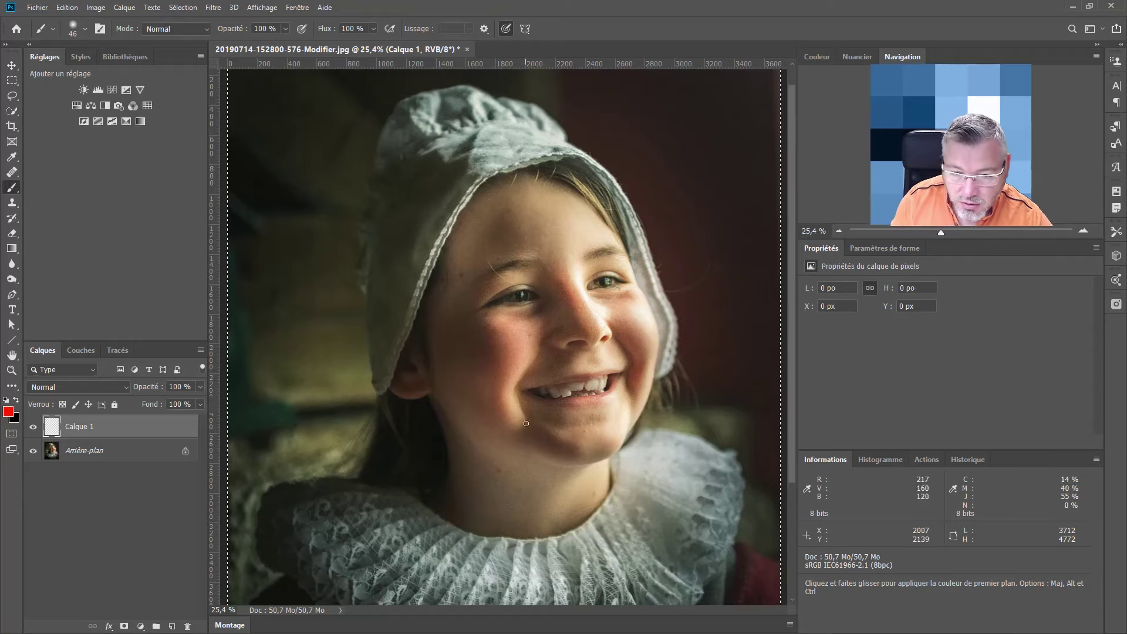
scroll(568, 329, up, 5)
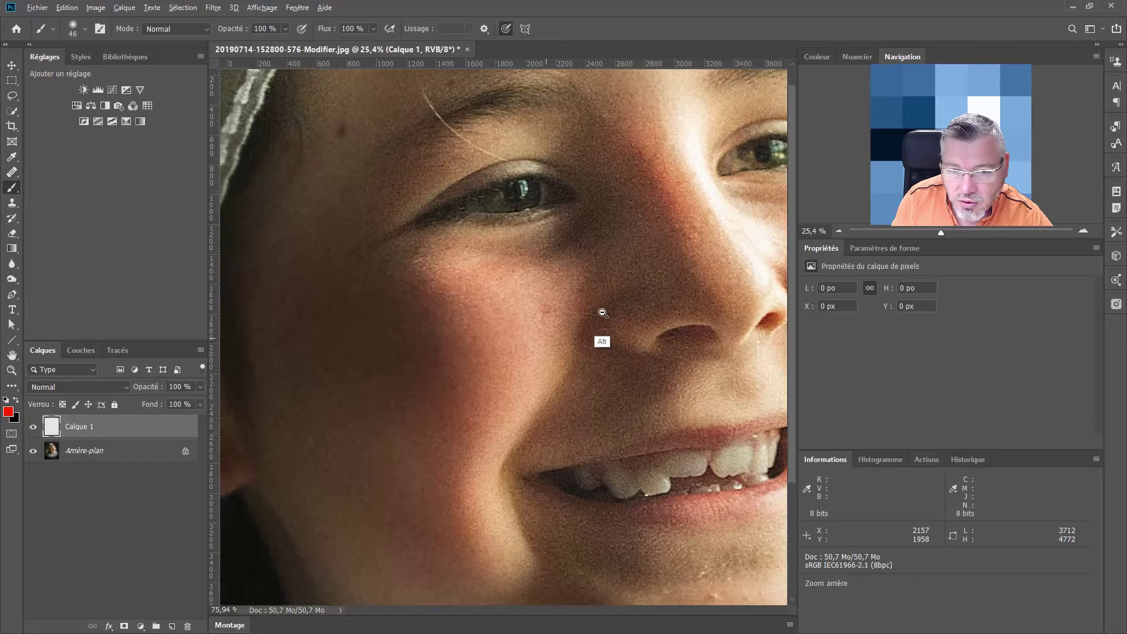
scroll(603, 313, down, 1)
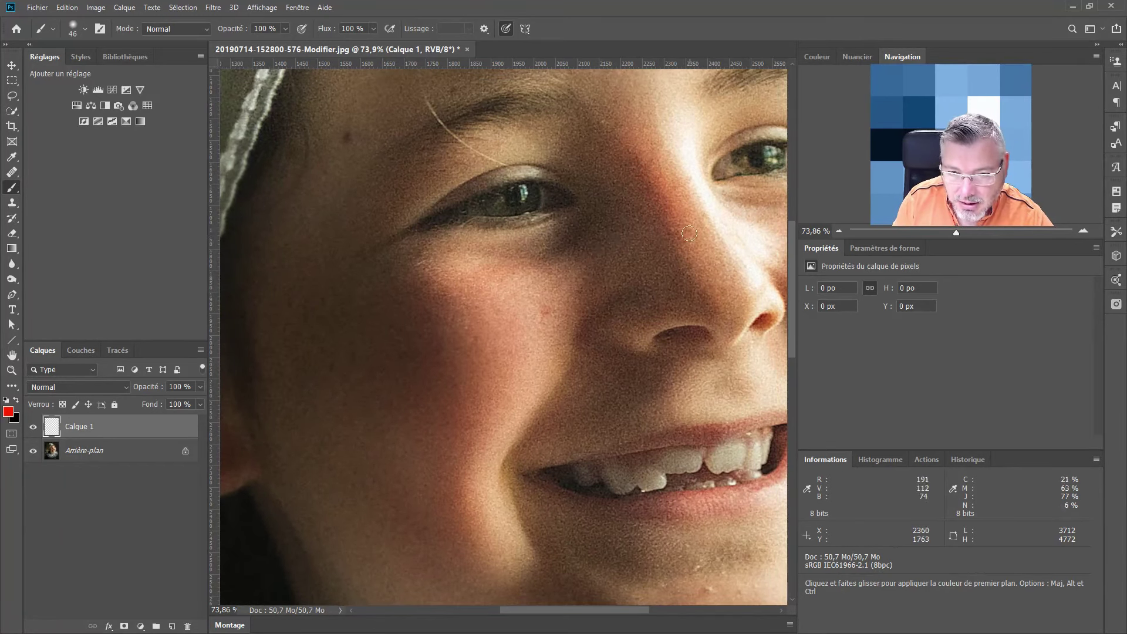
scroll(579, 361, down, 1)
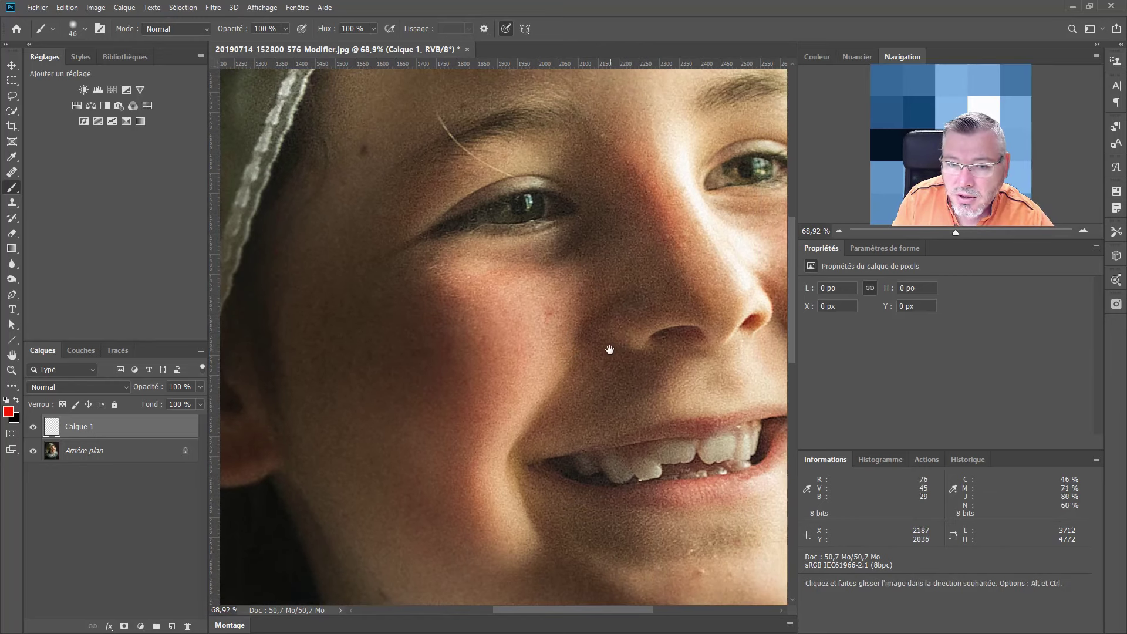
Step: Compare the background, the bright side of the ruff and the mouth area with the portrait as a whole
scroll(577, 356, down, 3)
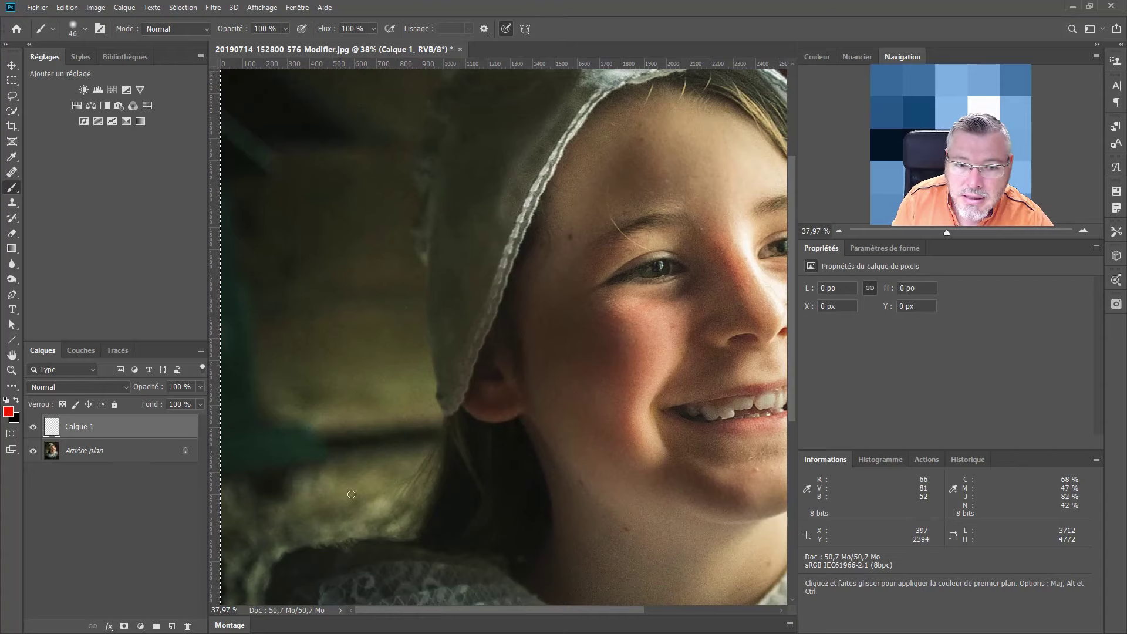
scroll(635, 385, down, 1)
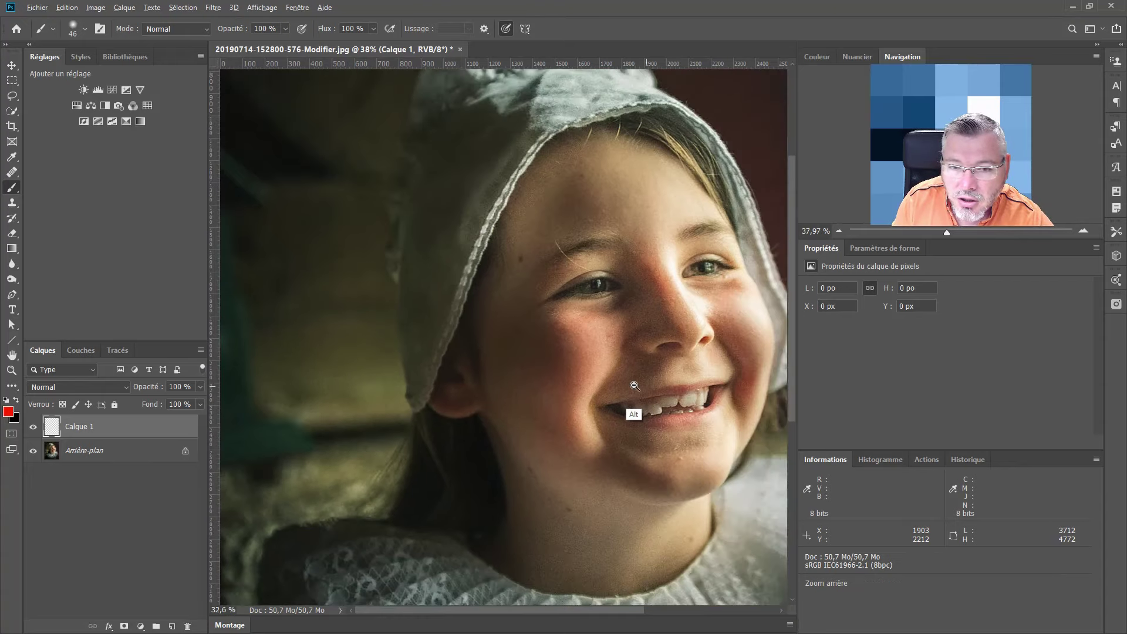
scroll(634, 386, down, 2)
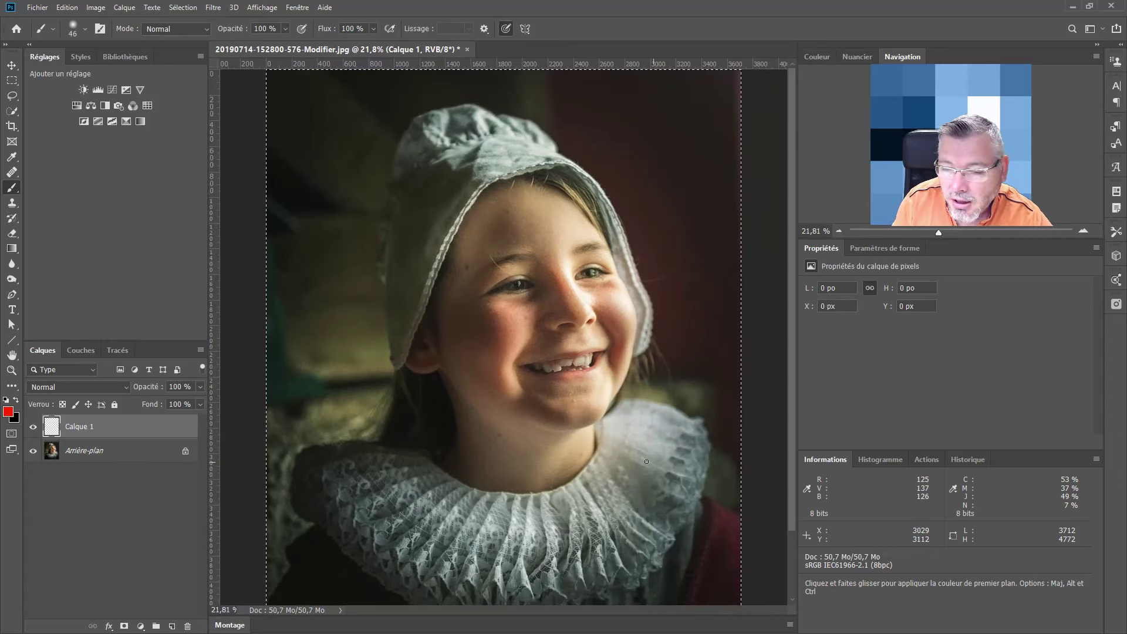
scroll(670, 504, up, 2)
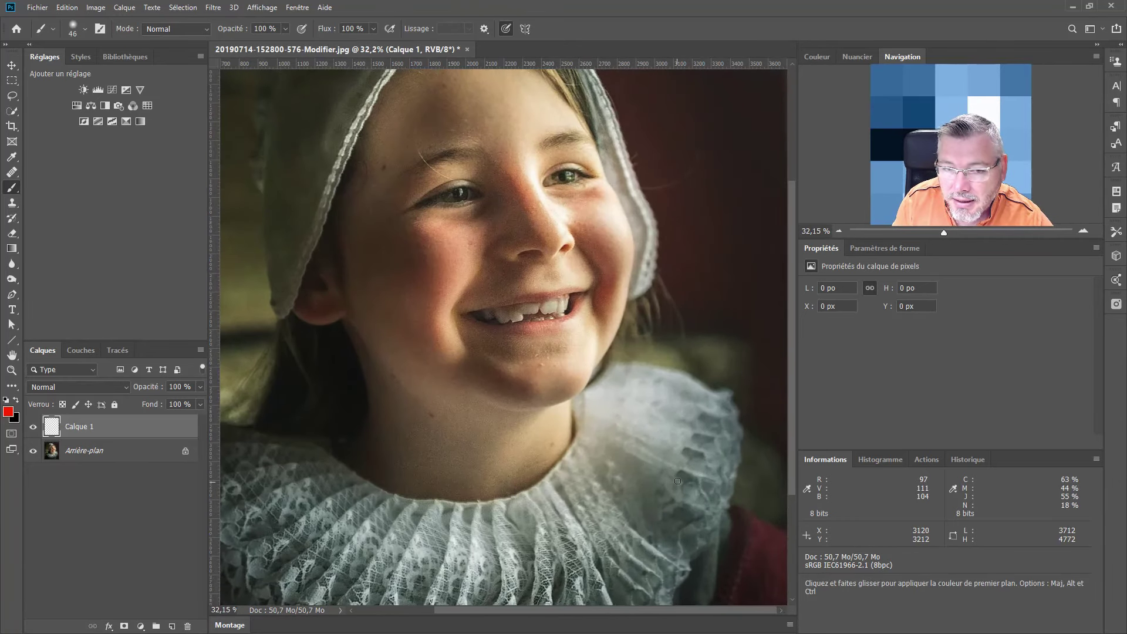
scroll(488, 282, up, 4)
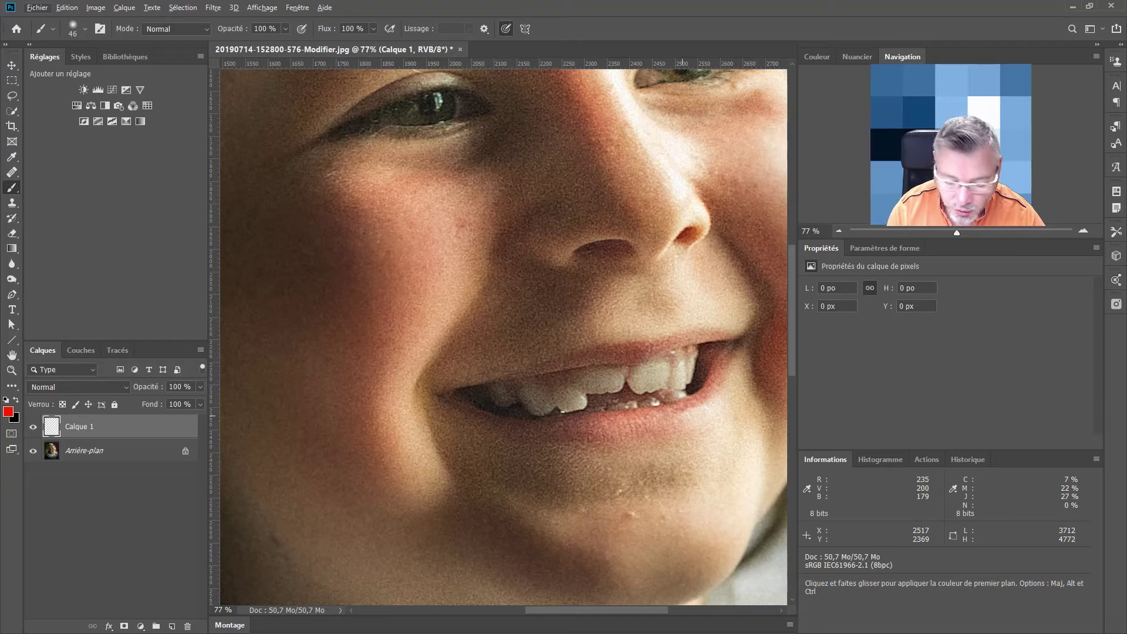
scroll(605, 379, down, 5)
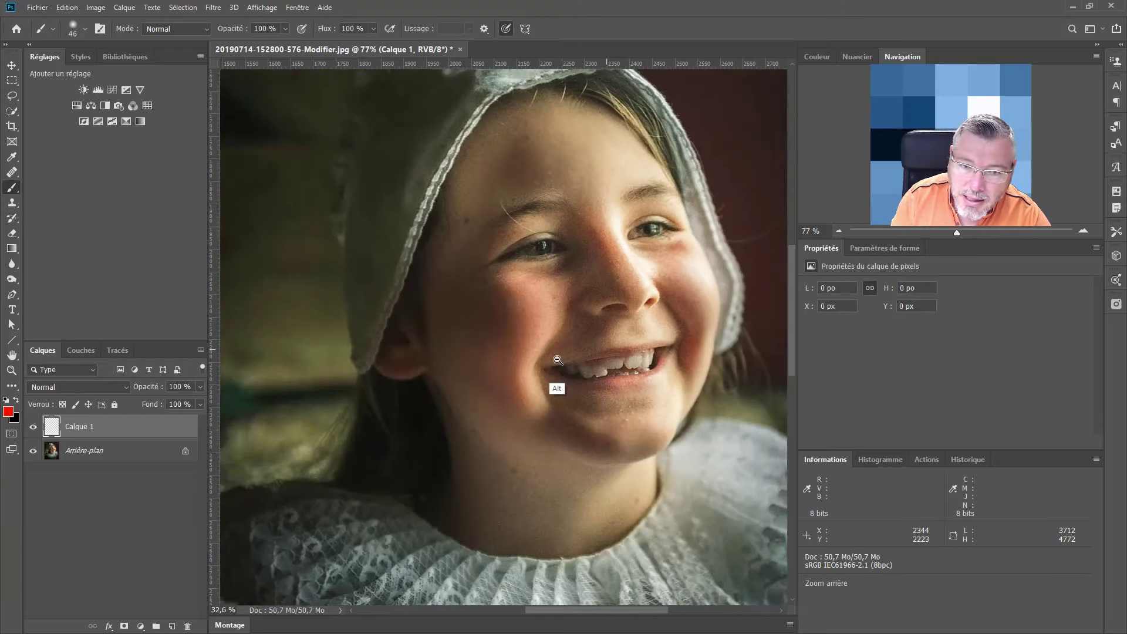
scroll(558, 360, down, 2)
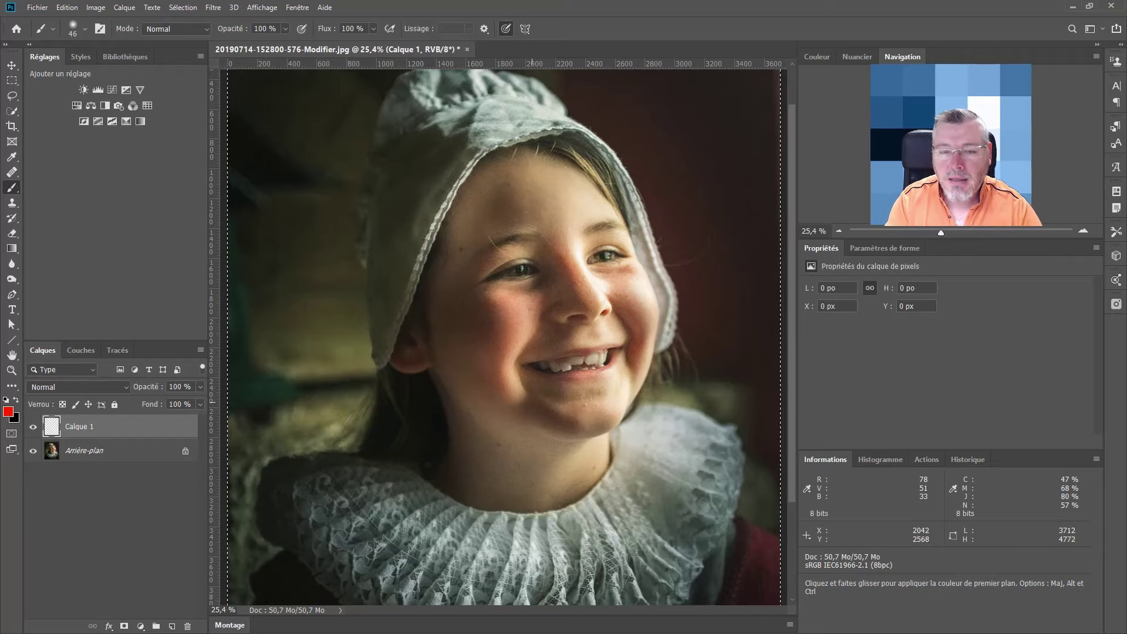
scroll(527, 357, down, 1)
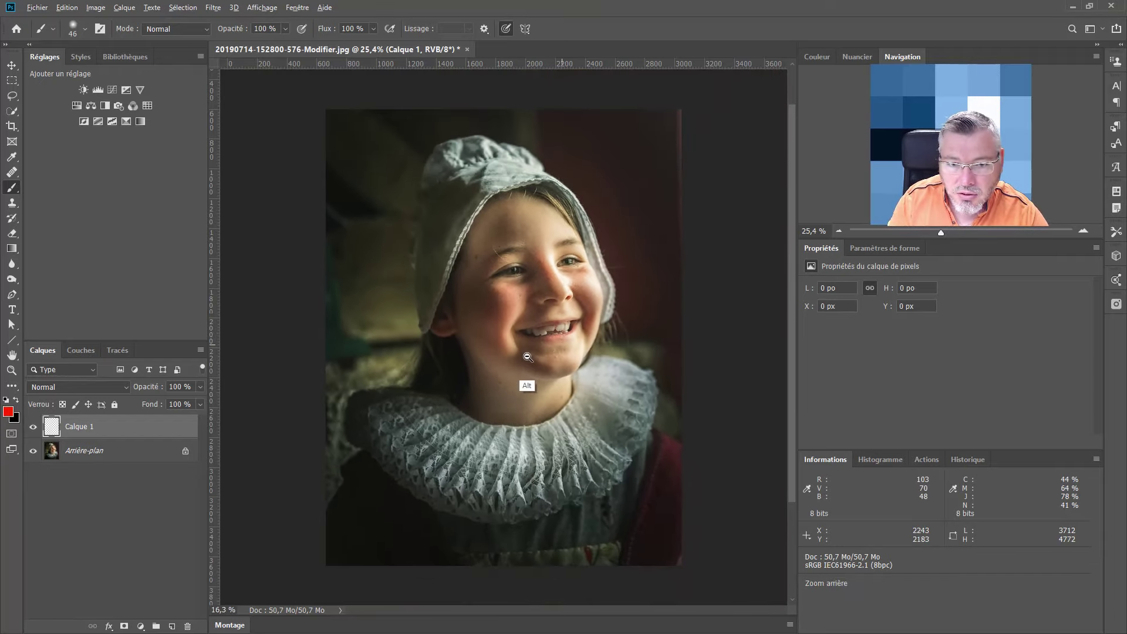
scroll(527, 357, up, 1)
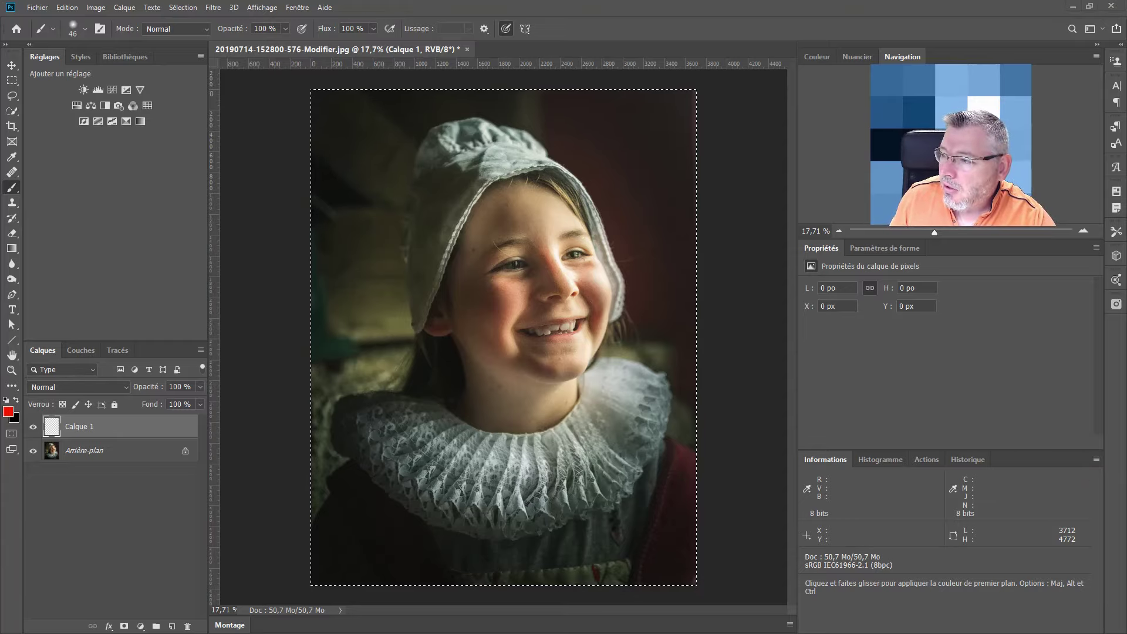
key(ctrl+d)
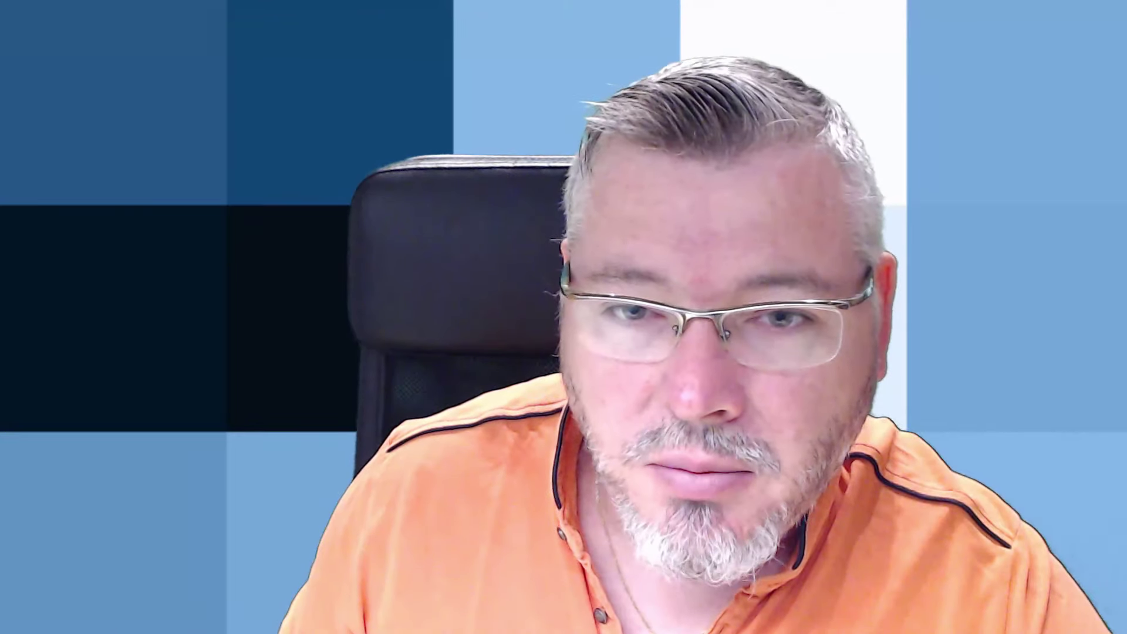